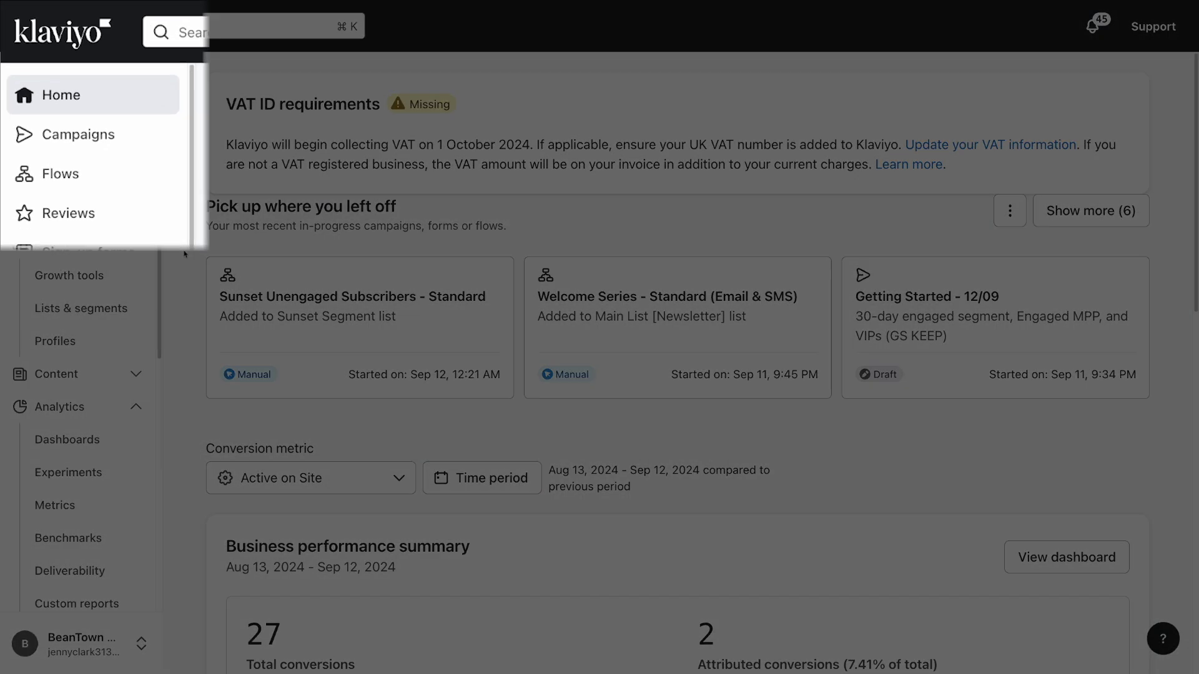
# Switch from the Home dashboard to the Campaigns list of draft campaigns
pyautogui.click(145, 144)
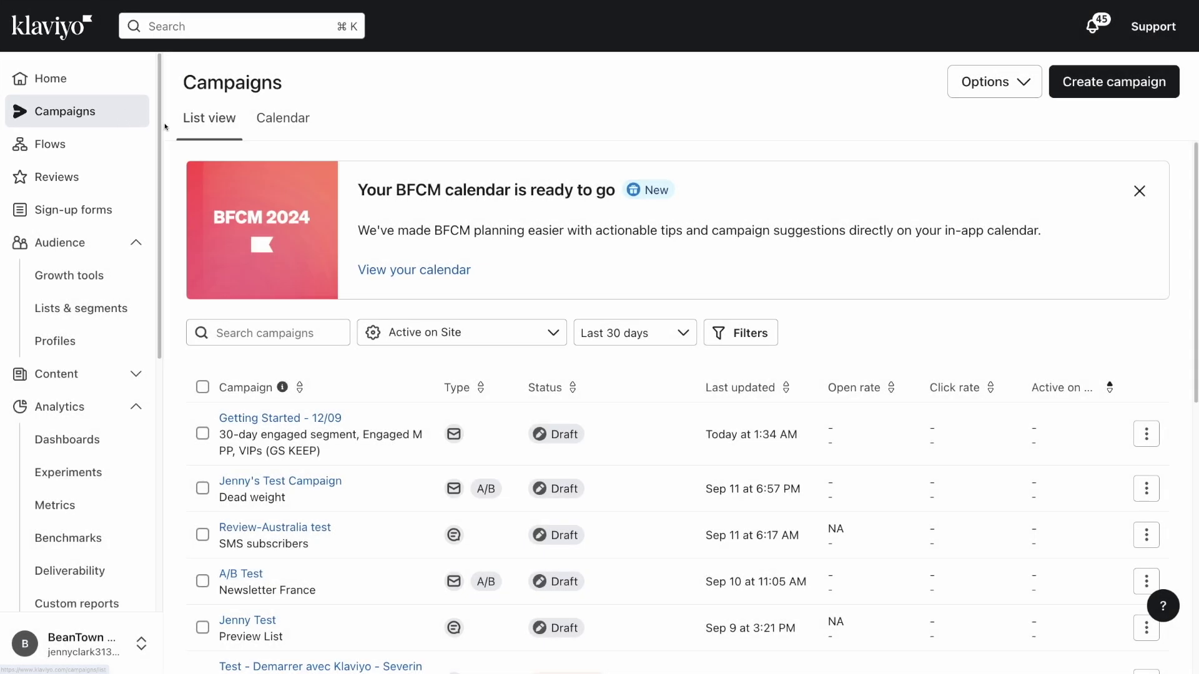
pyautogui.scroll(-3, 182, 308)
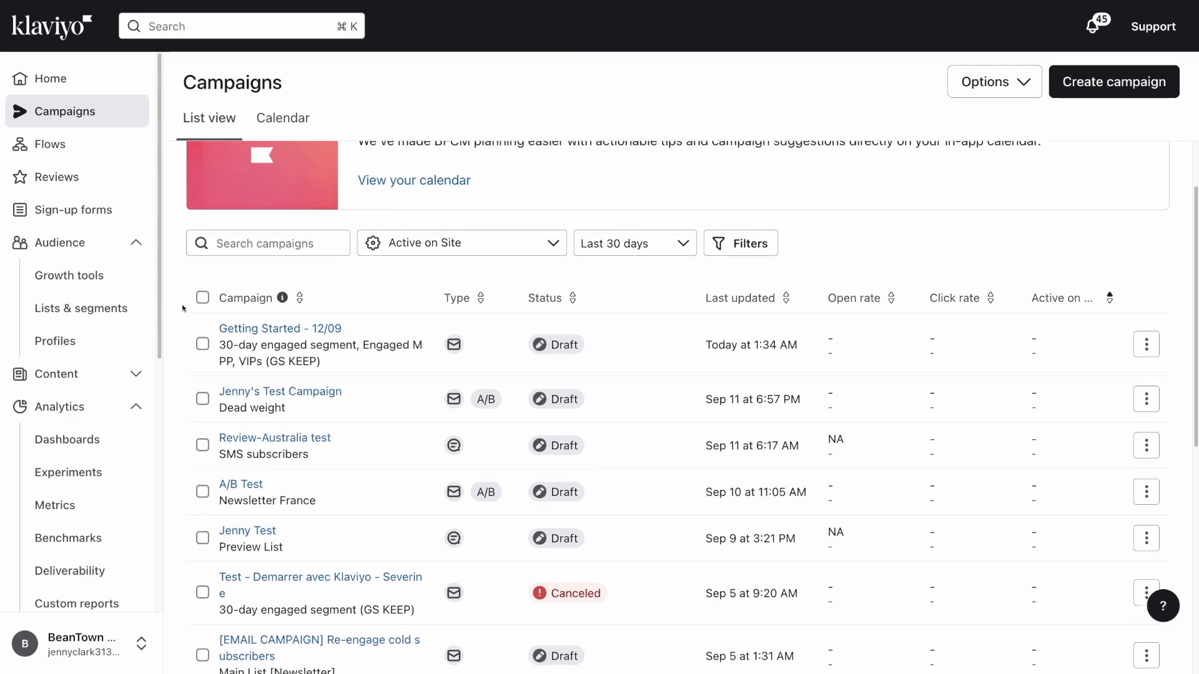
pyautogui.moveTo(232, 355)
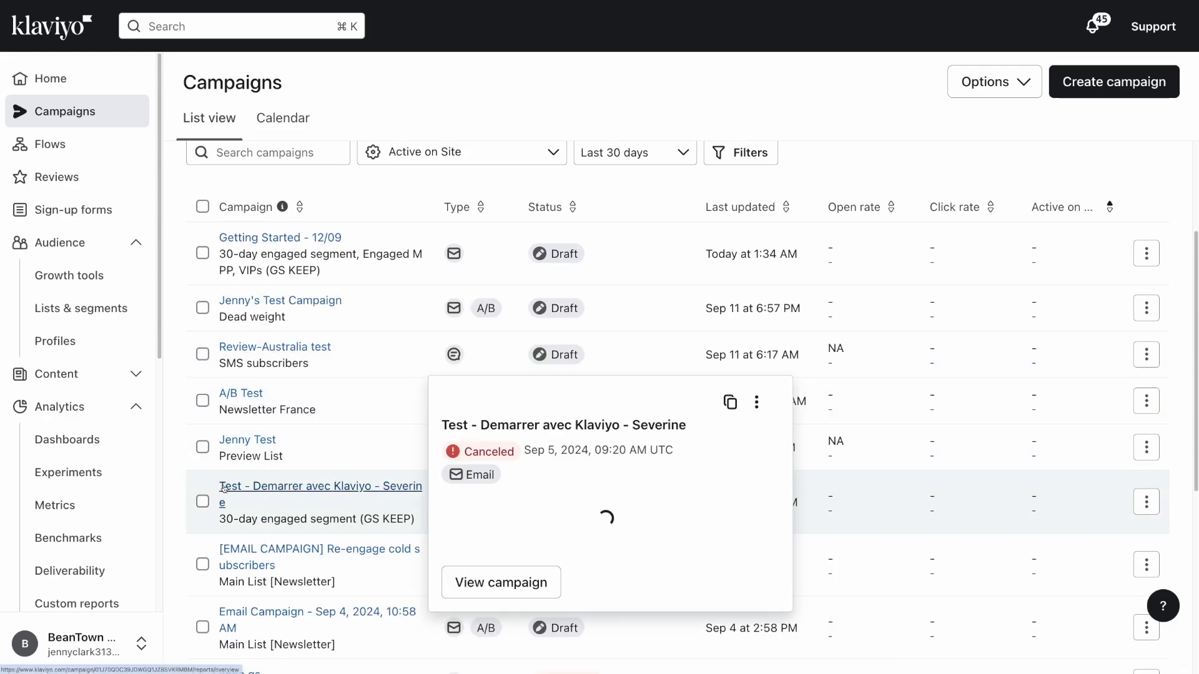
pyautogui.moveTo(227, 549)
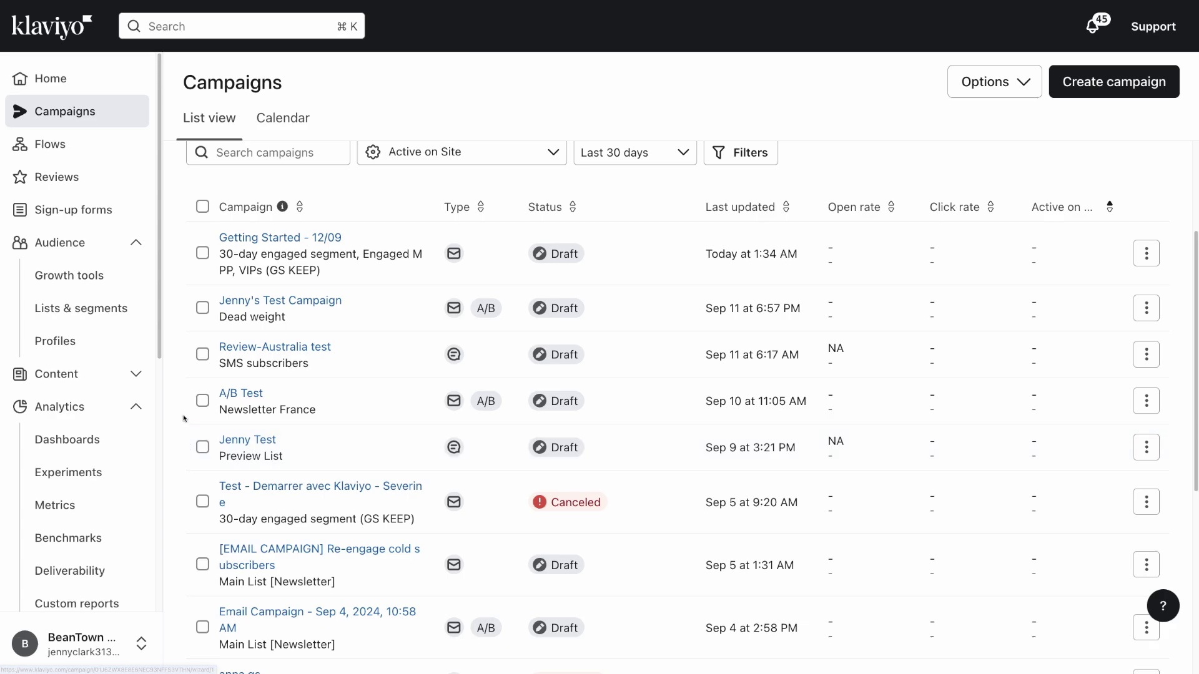
pyautogui.scroll(2, 181, 408)
pyautogui.scroll(1, 182, 409)
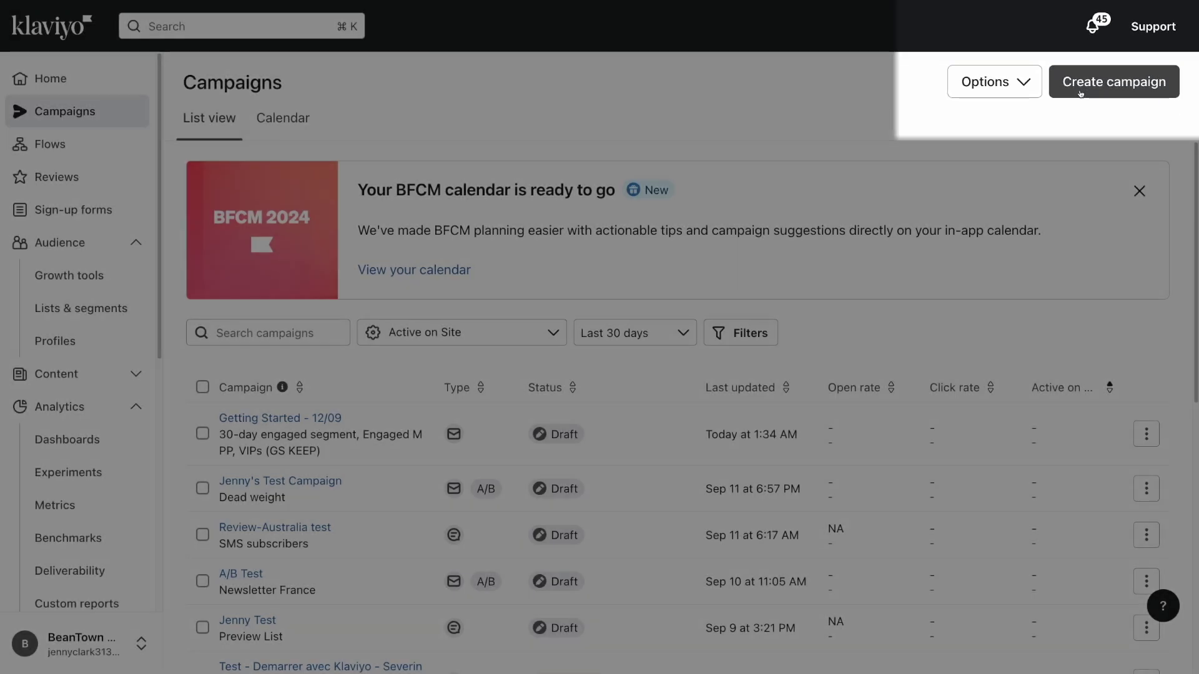
pyautogui.click(1089, 82)
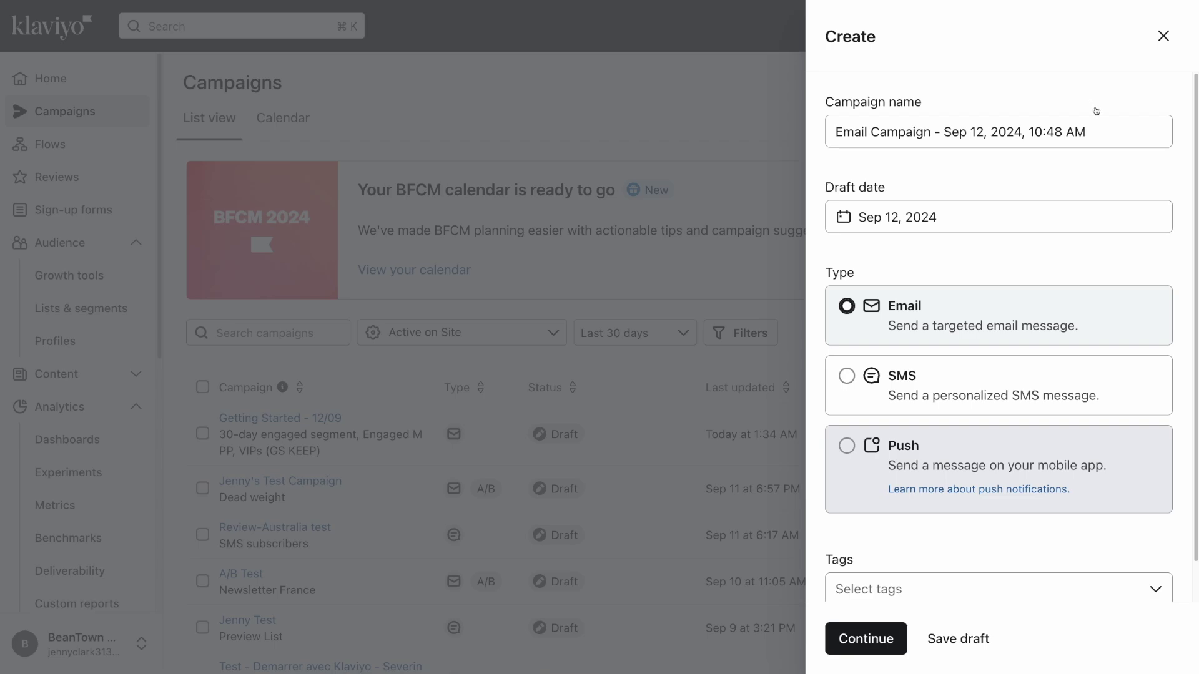
# Name the new campaign 'SMS VIP hazelnut coffee launch', make it an SMS campaign, and continue
pyautogui.click(1097, 128)
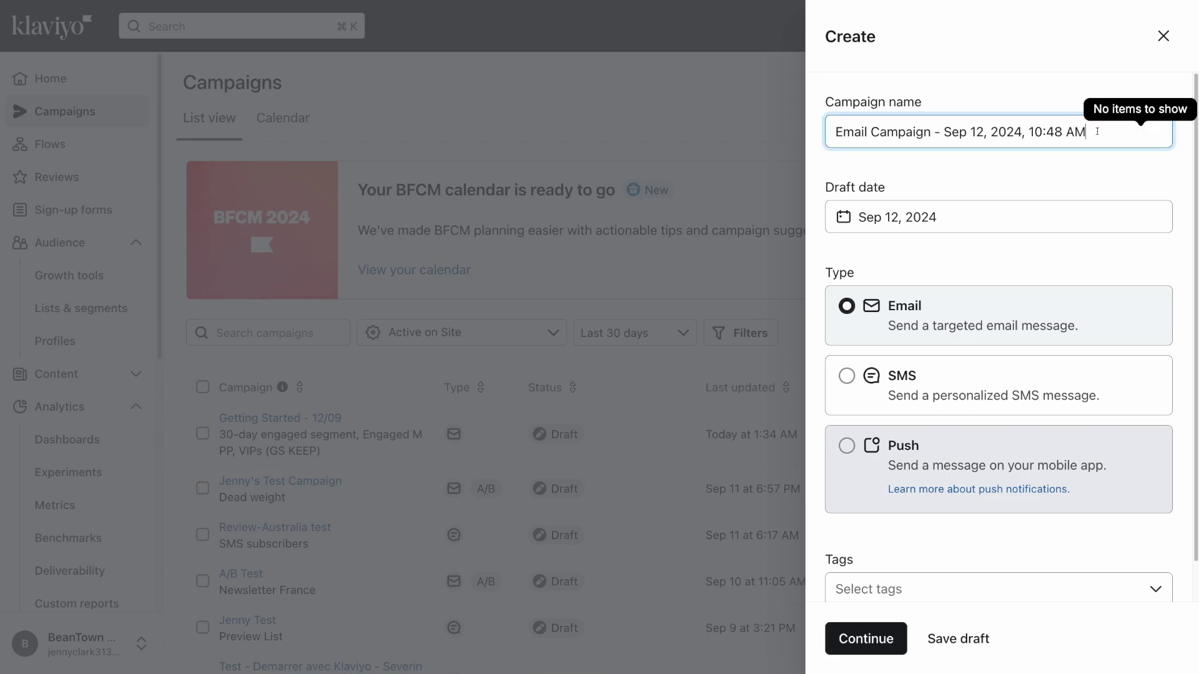
pyautogui.tripleClick(1097, 131)
pyautogui.write('SMS VIP')
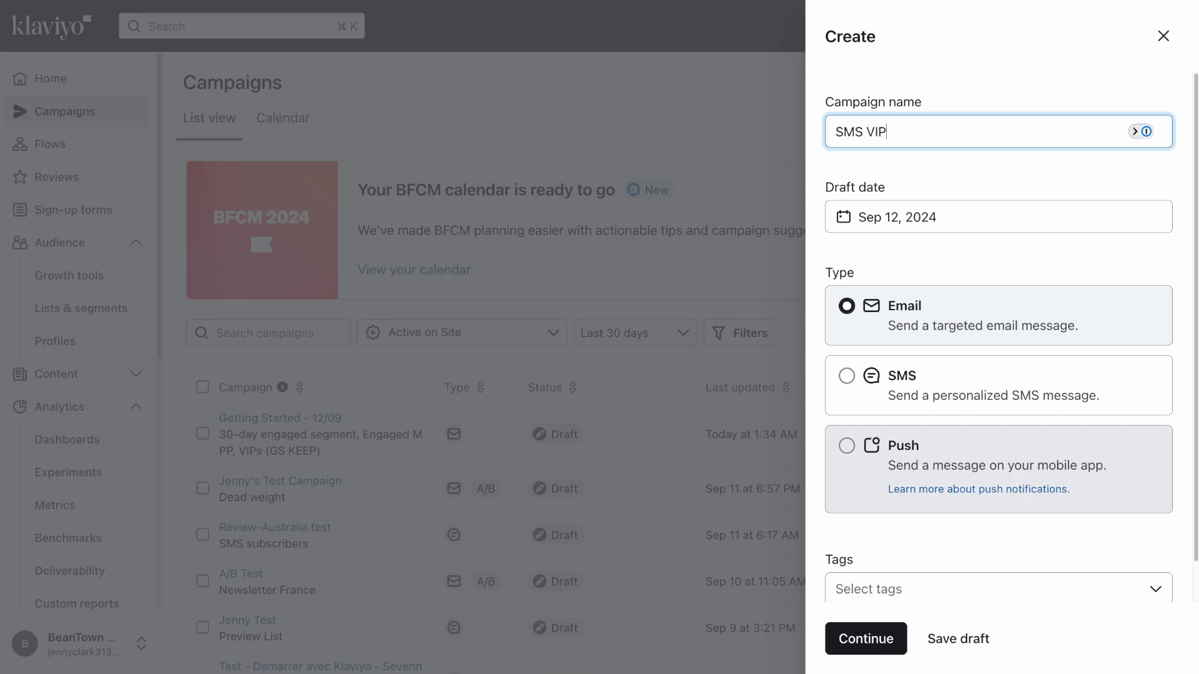
pyautogui.write(' hazelnut coffee launch')
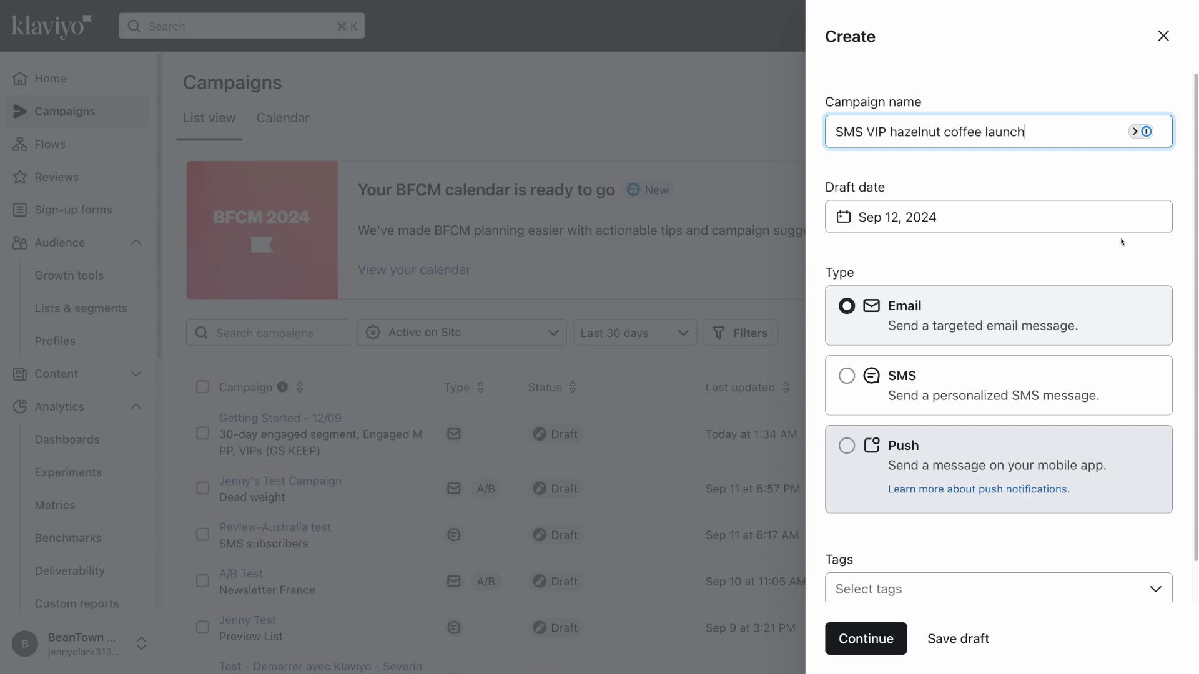
pyautogui.click(1107, 372)
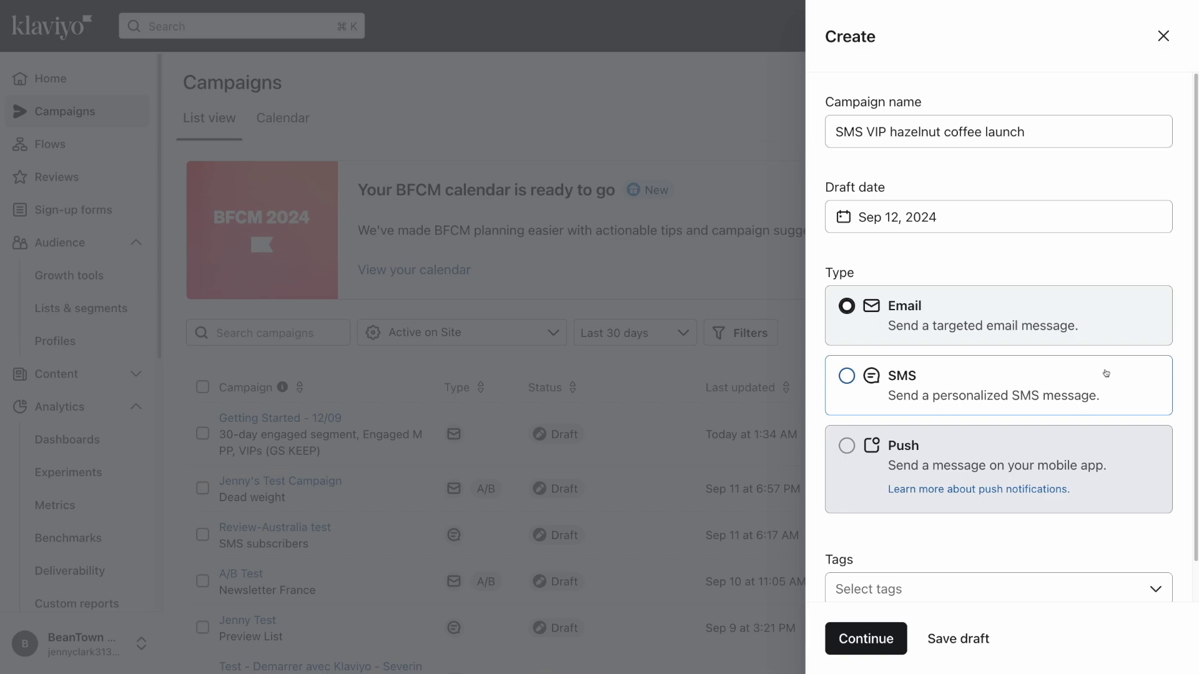
pyautogui.scroll(-1, 1106, 373)
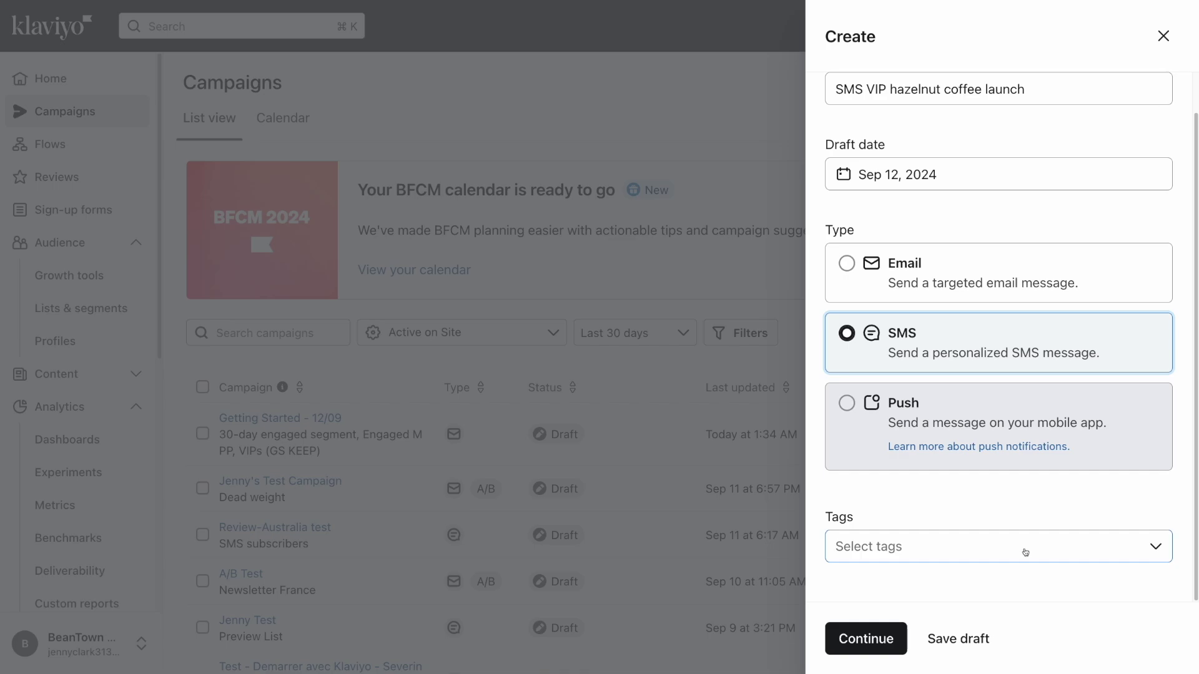
pyautogui.click(894, 643)
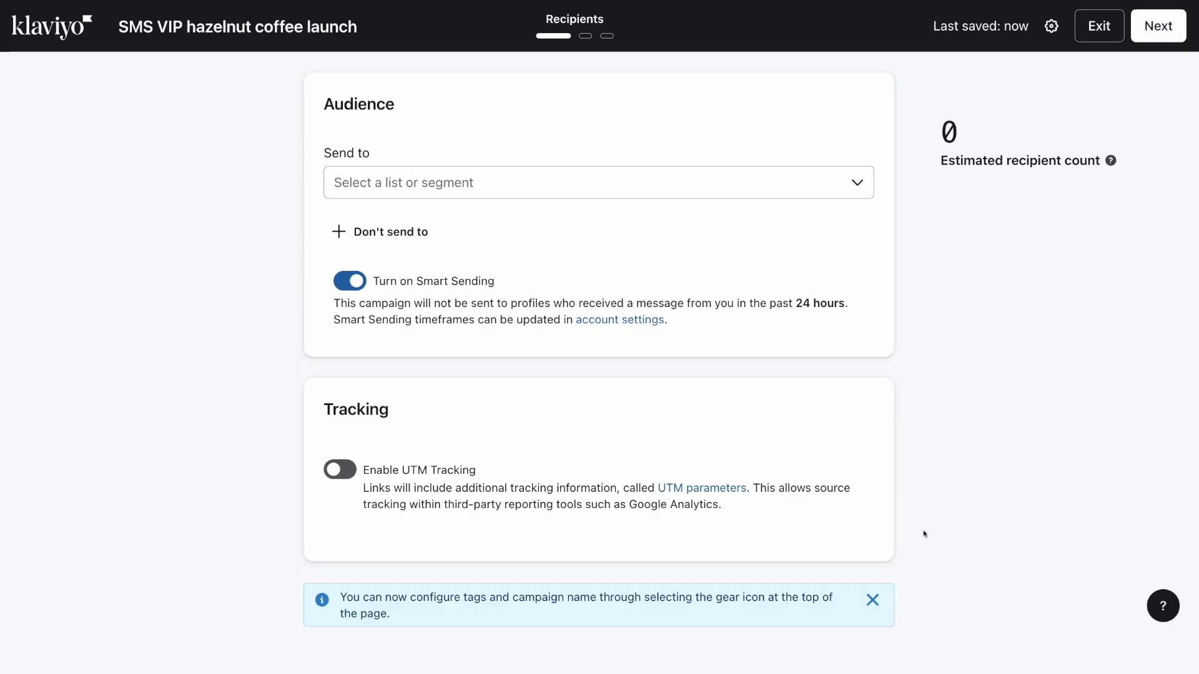
# Address the campaign to the SMS VIPs (42) segment and add an empty exclusion field
pyautogui.click(638, 182)
pyautogui.write('SMS VIP')
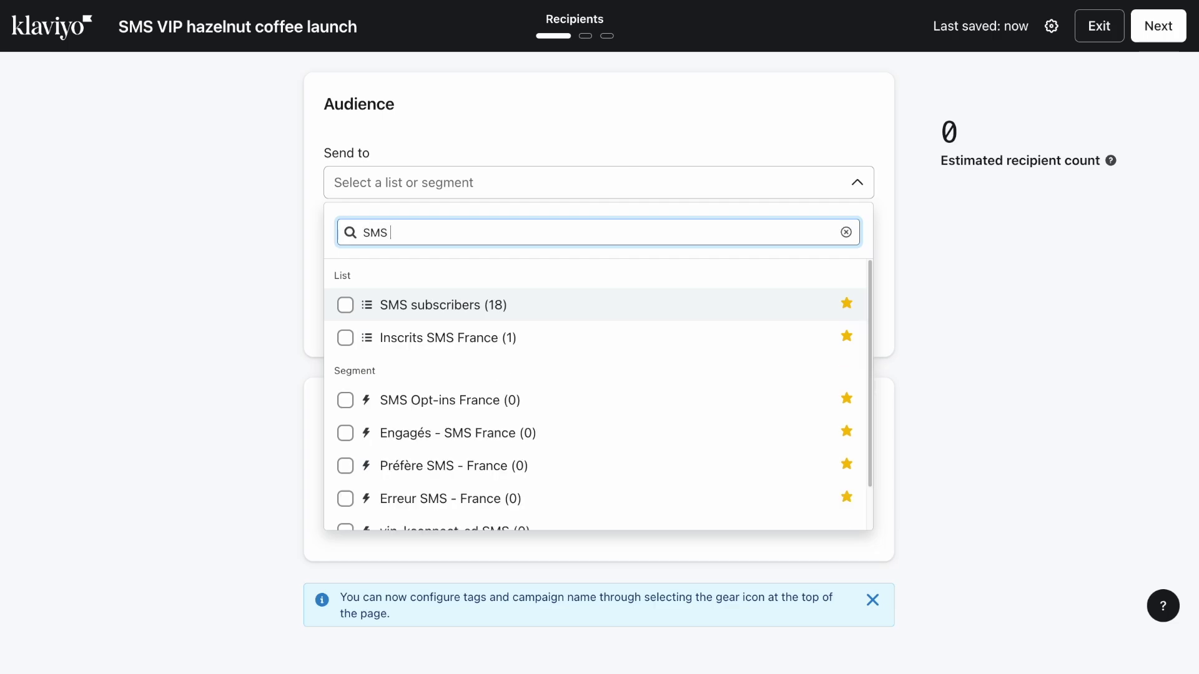
pyautogui.click(560, 304)
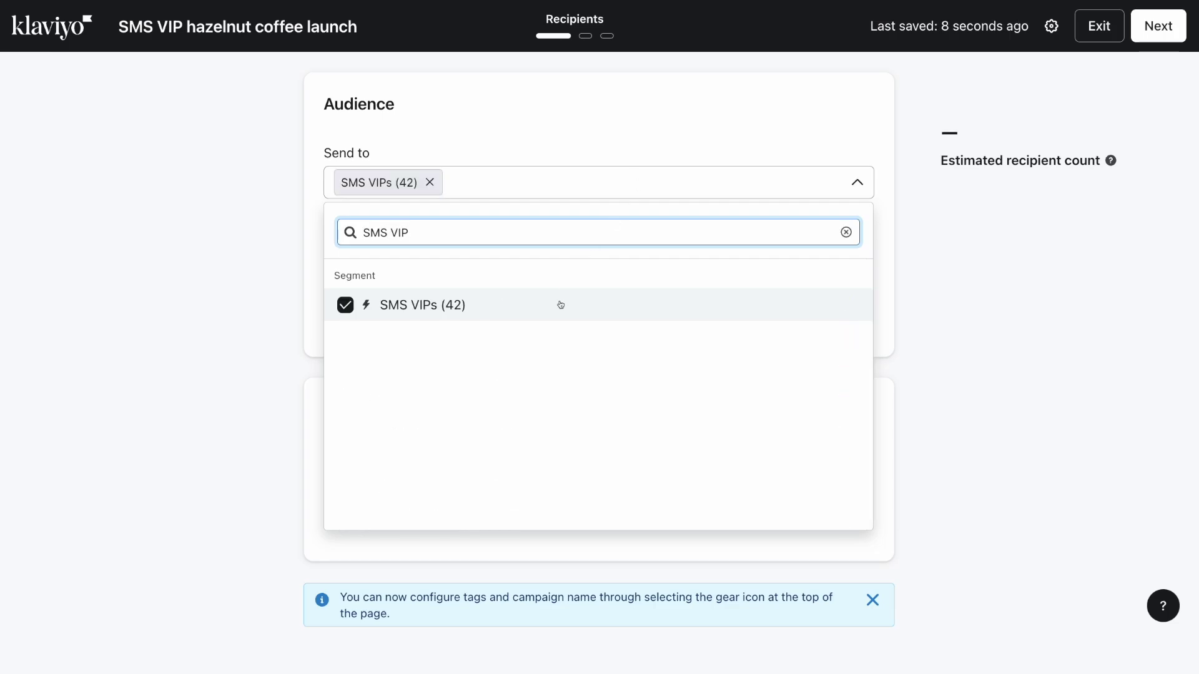
pyautogui.click(587, 98)
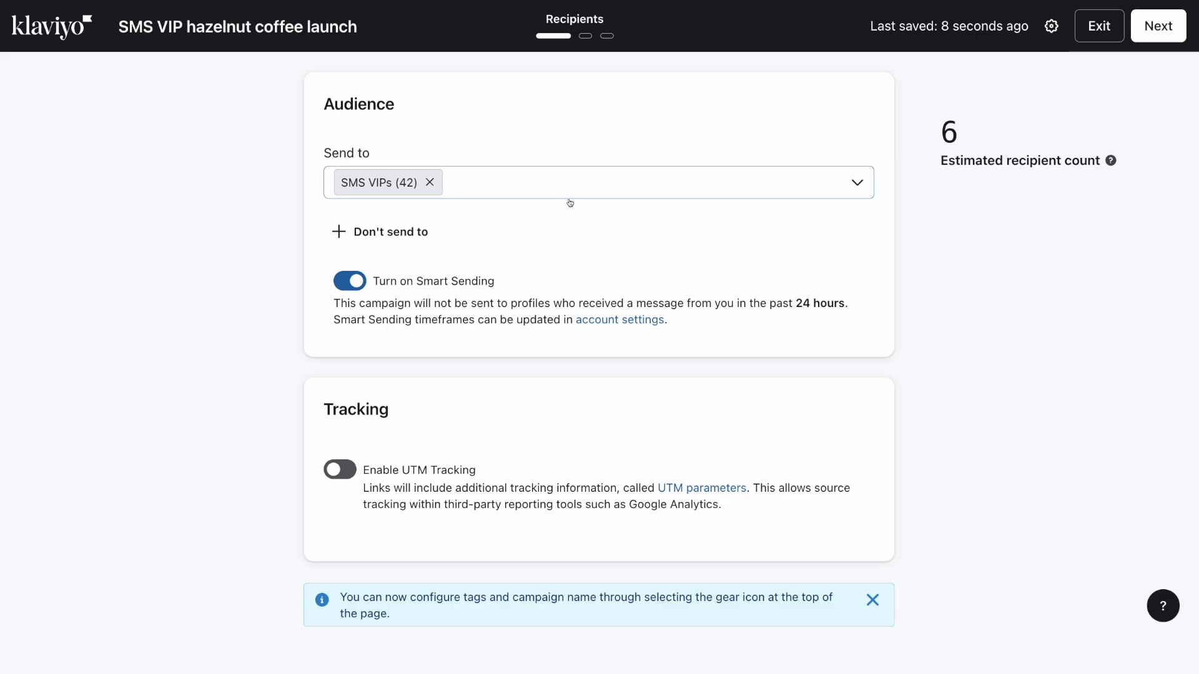
pyautogui.click(425, 241)
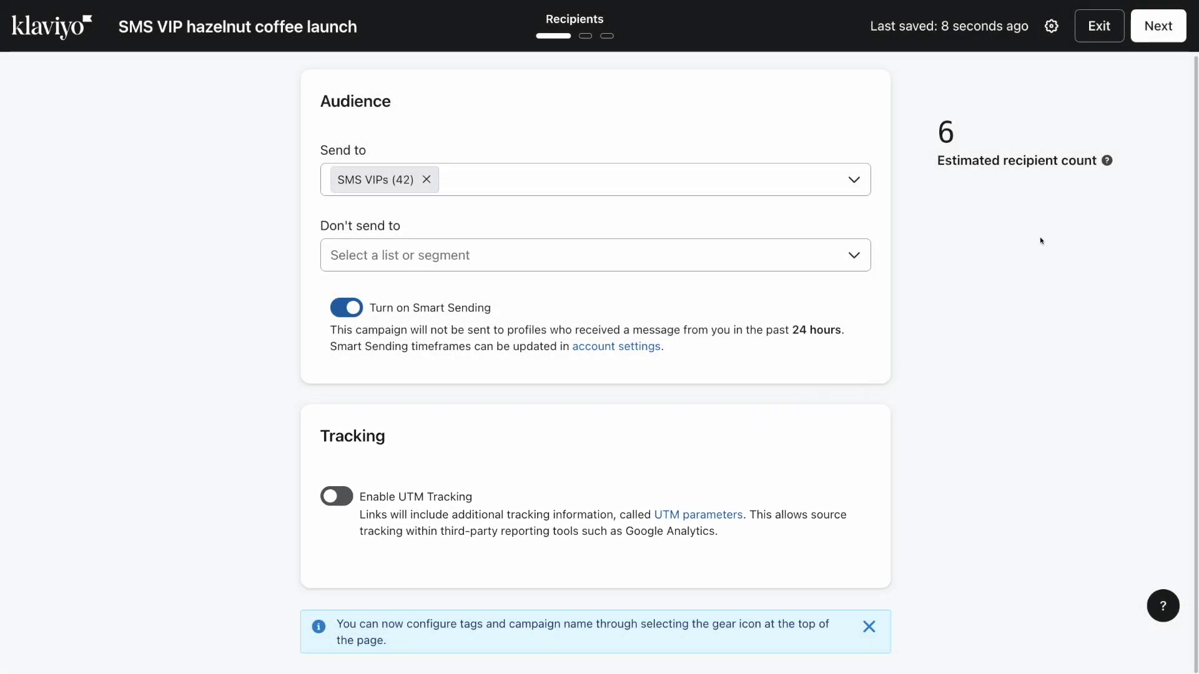
# Write the SMS text 'Our hazelnut coffee is now available!'
pyautogui.click(1153, 40)
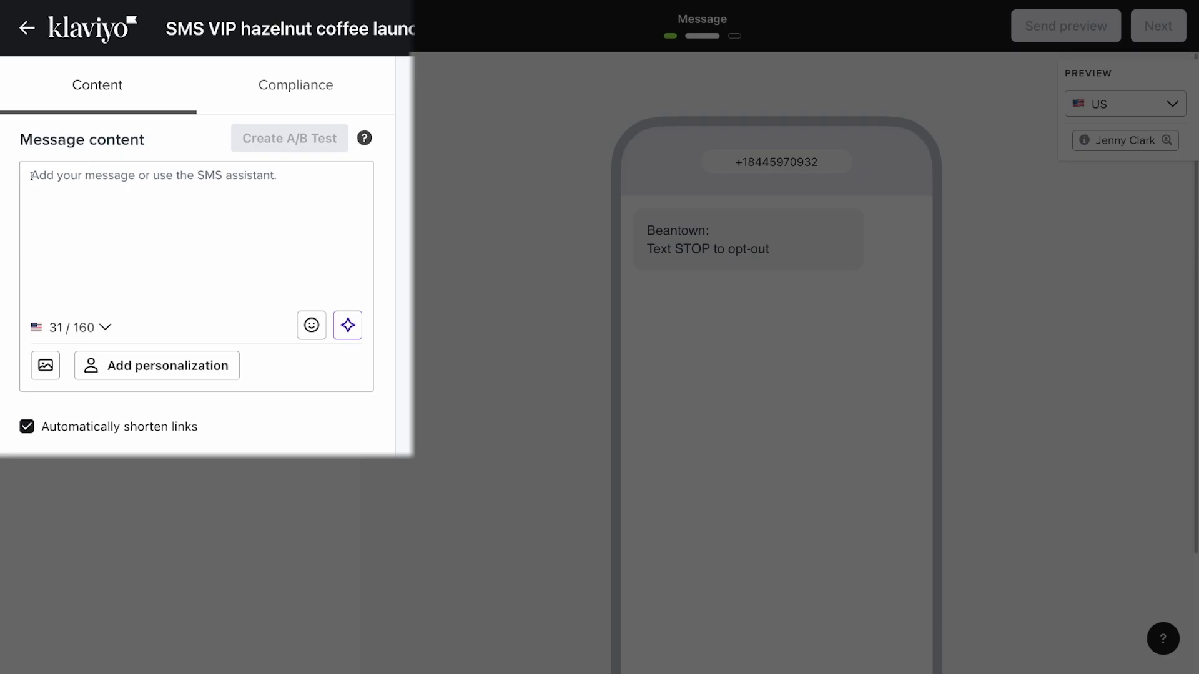
pyautogui.click(33, 177)
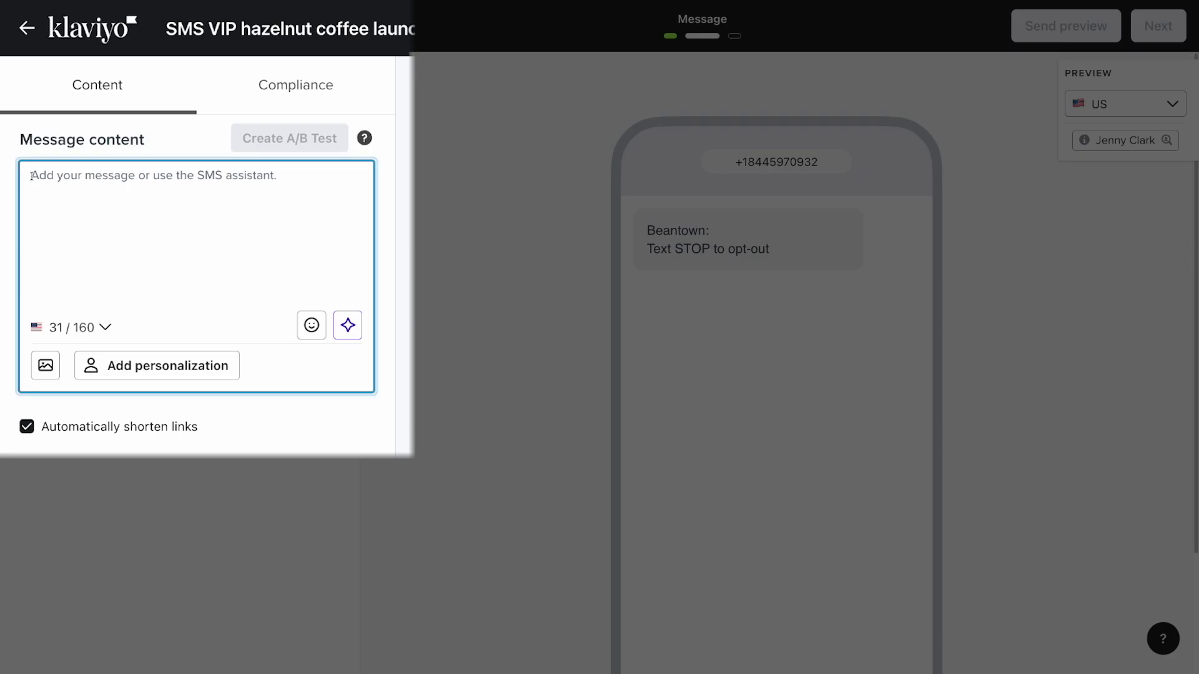
pyautogui.write('Our haz')
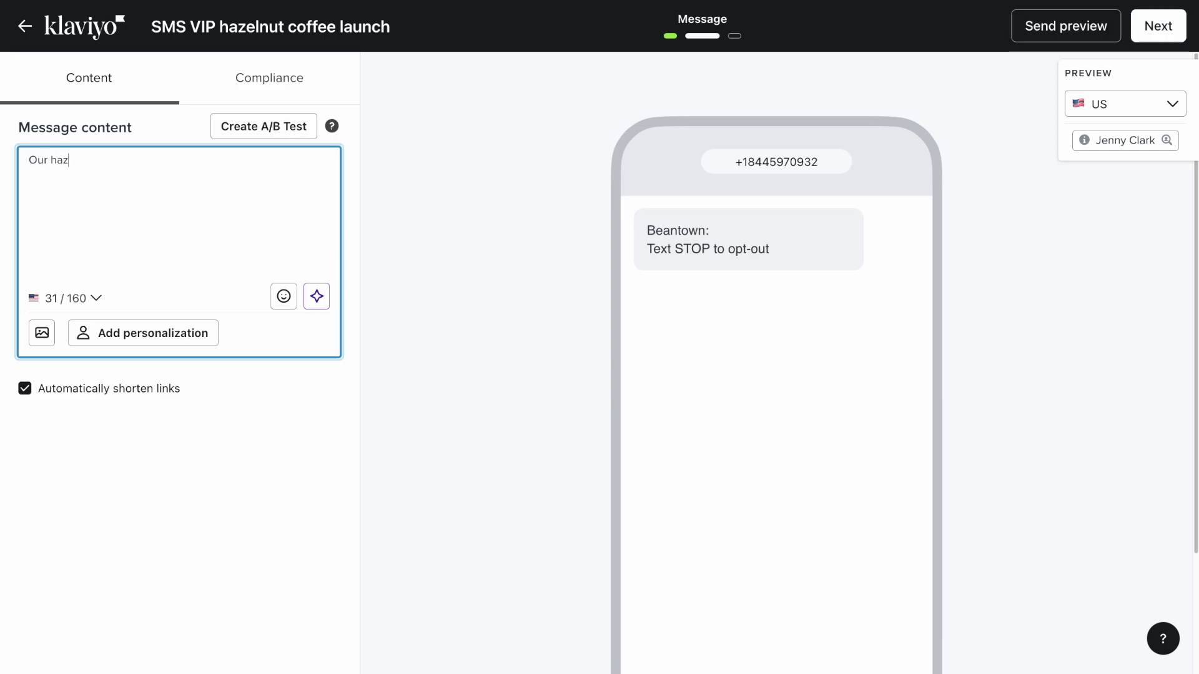
pyautogui.write('elnut coffee is now available!')
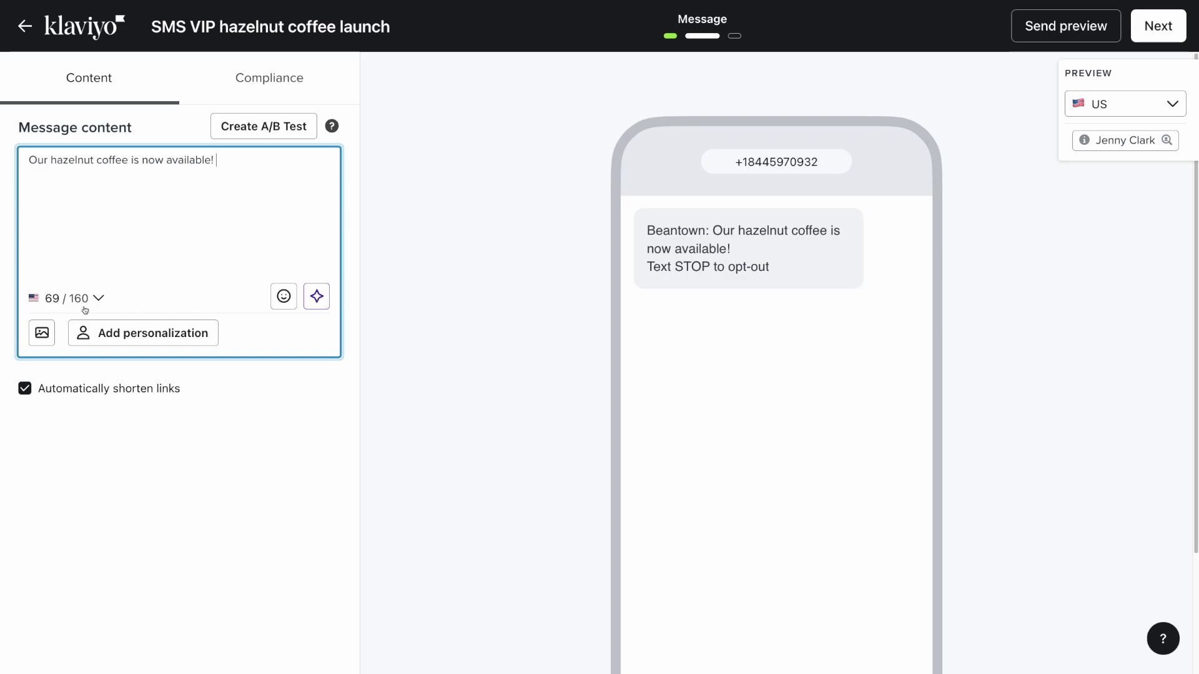
# Insert a coffee cup emoji, delete it again, and bring up the image library
pyautogui.click(281, 305)
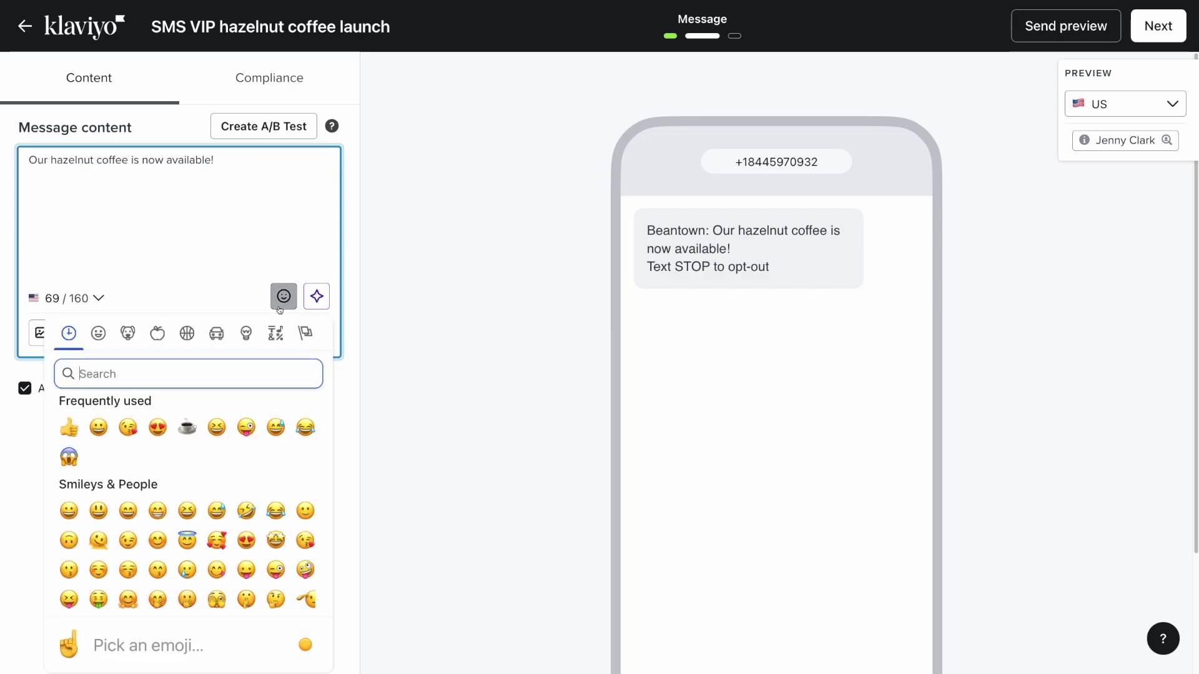
pyautogui.click(187, 428)
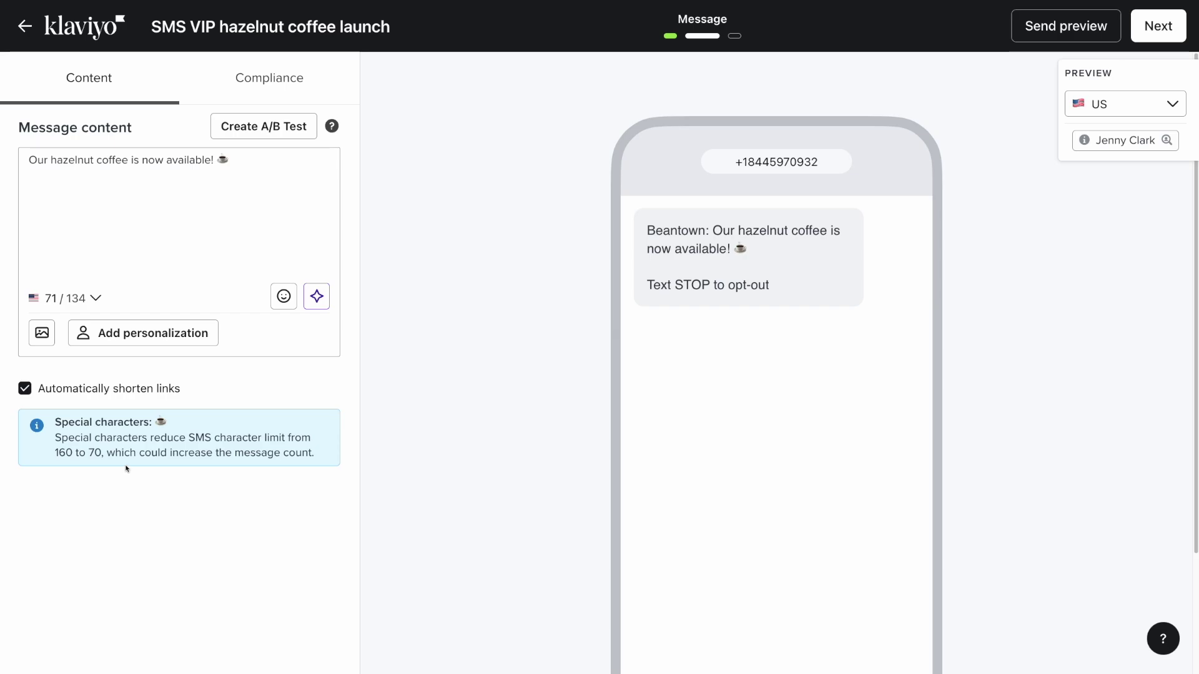
pyautogui.click(242, 160)
pyautogui.press('BackSpace')
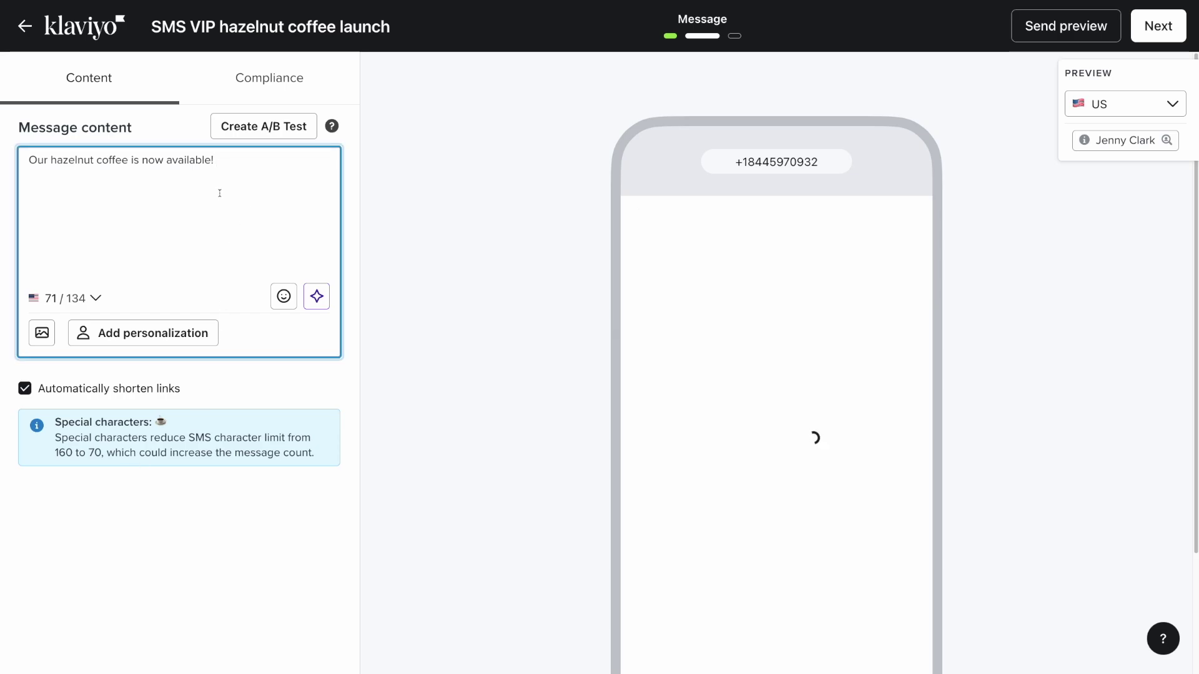
pyautogui.click(42, 344)
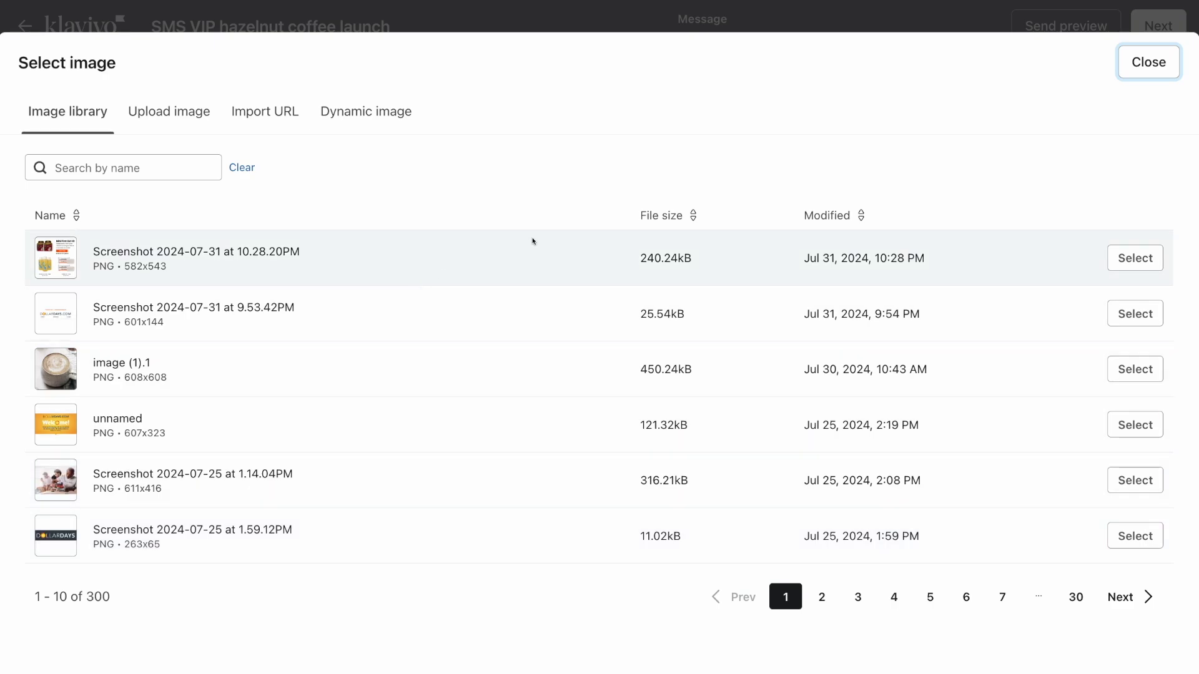
# Close the image library without adding a picture and select the message line
pyautogui.click(1137, 75)
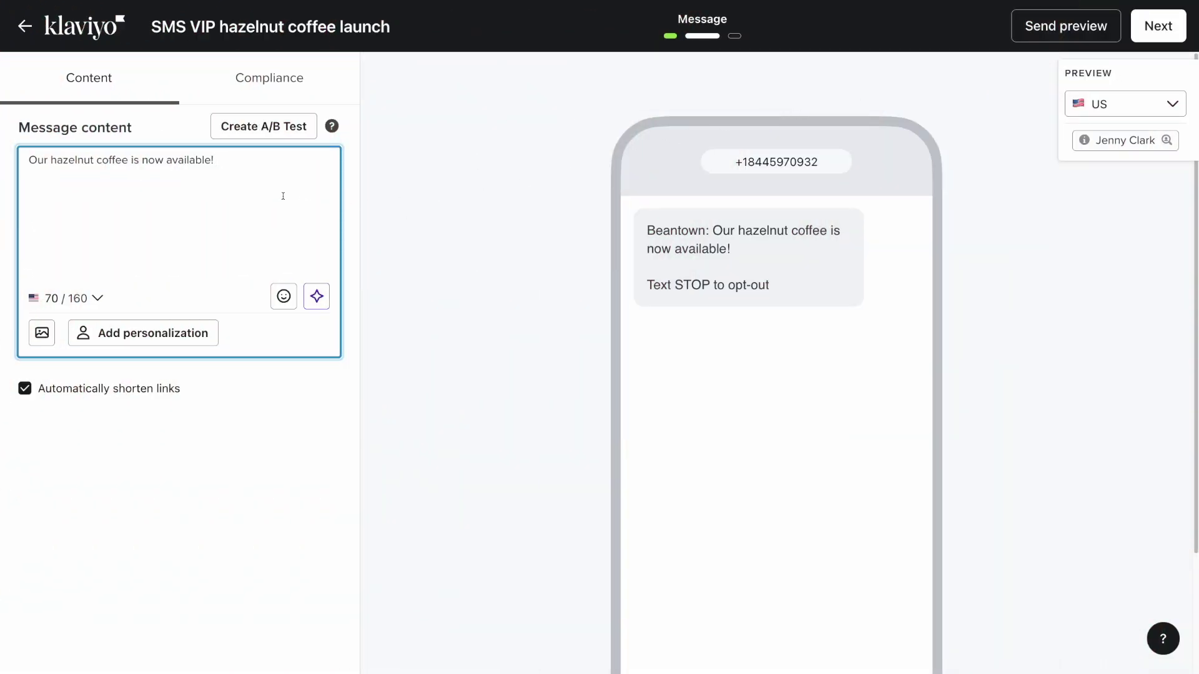
pyautogui.tripleClick(153, 160)
# Clear the message and start an assistant product announcement for 'Hazelnut Coffee'
pyautogui.press('BackSpace')
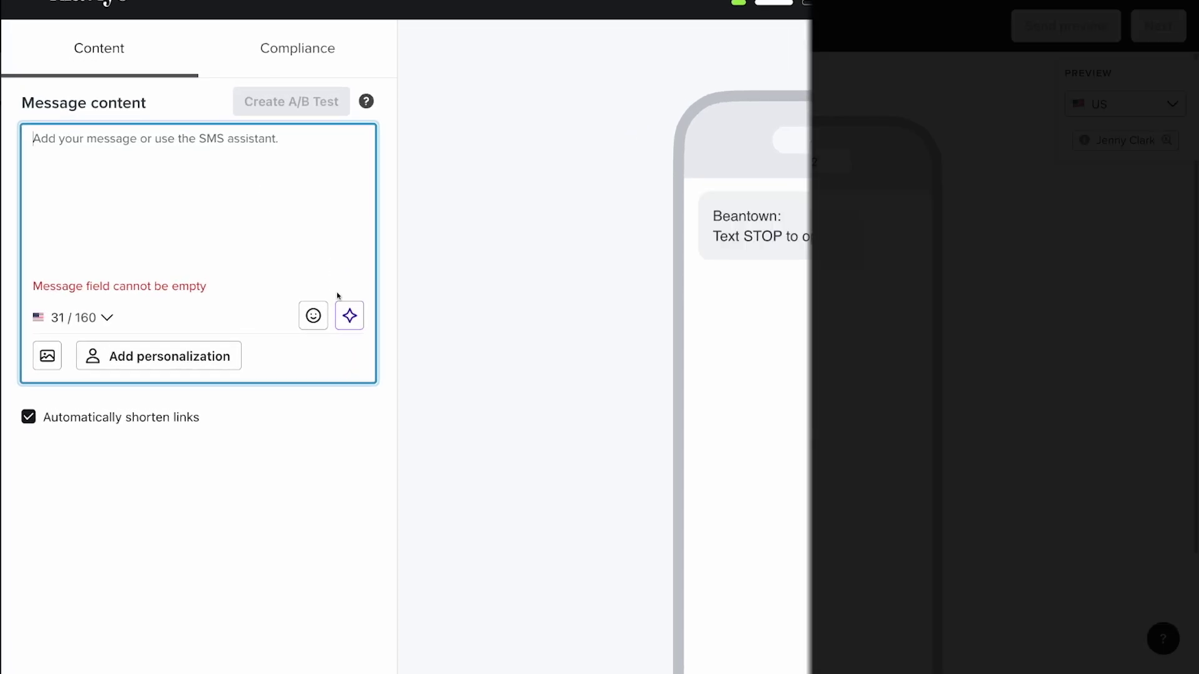
pyautogui.click(345, 332)
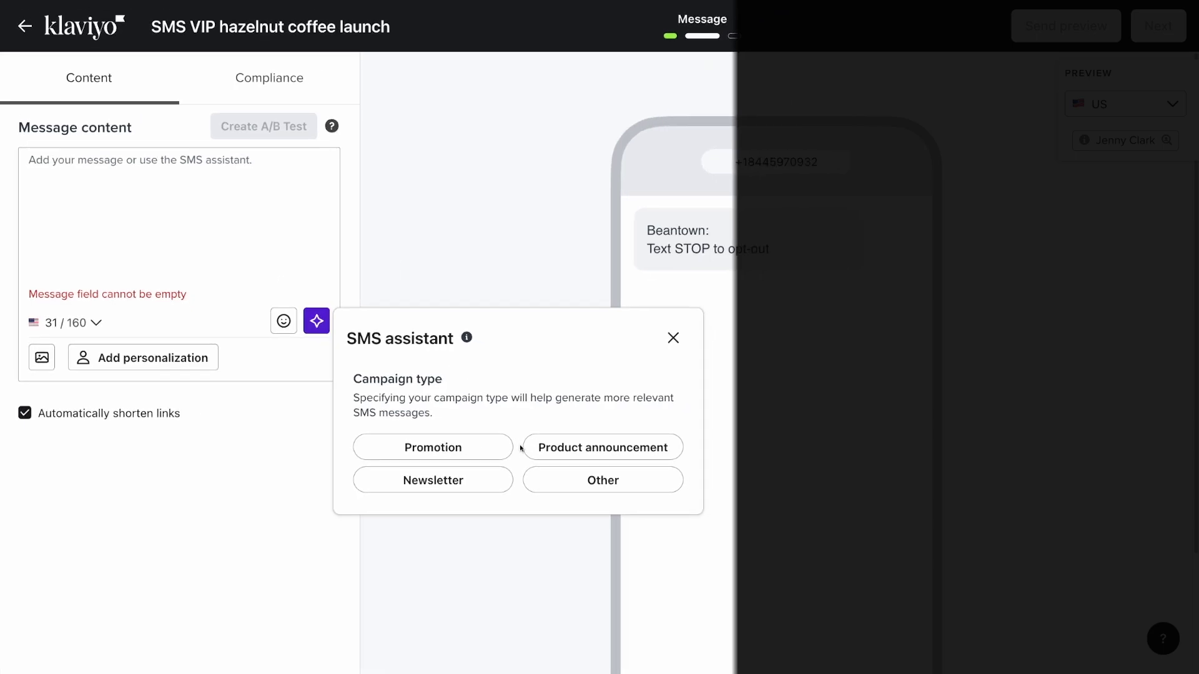
pyautogui.click(531, 456)
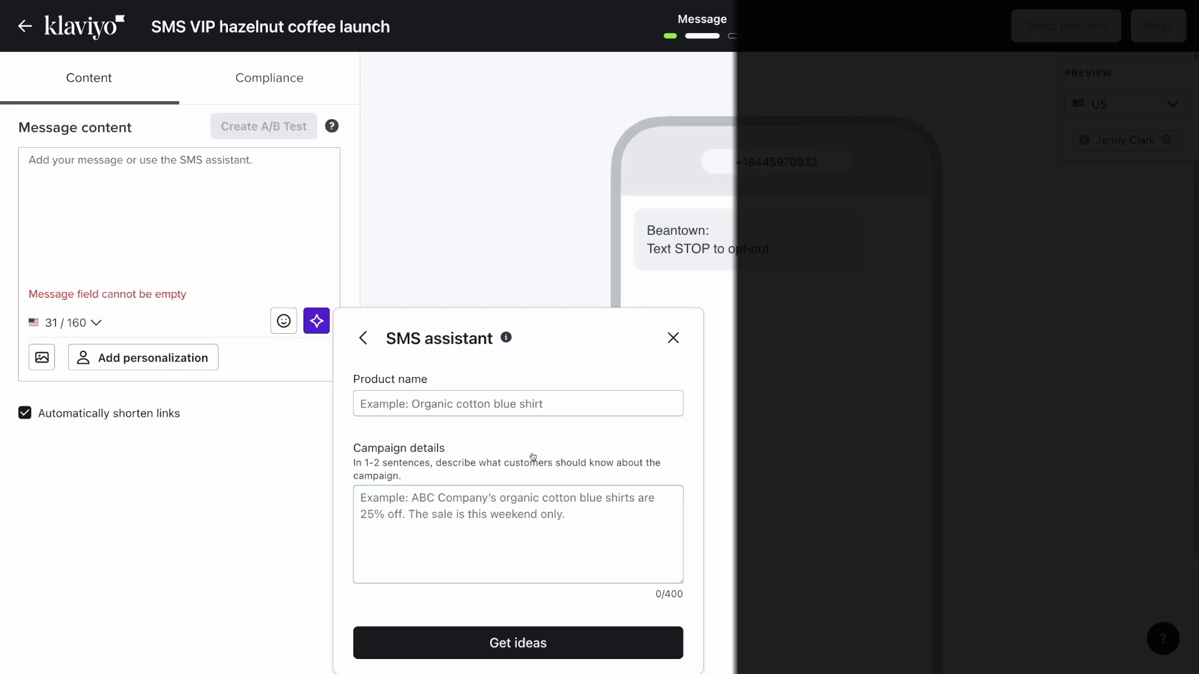
pyautogui.click(391, 404)
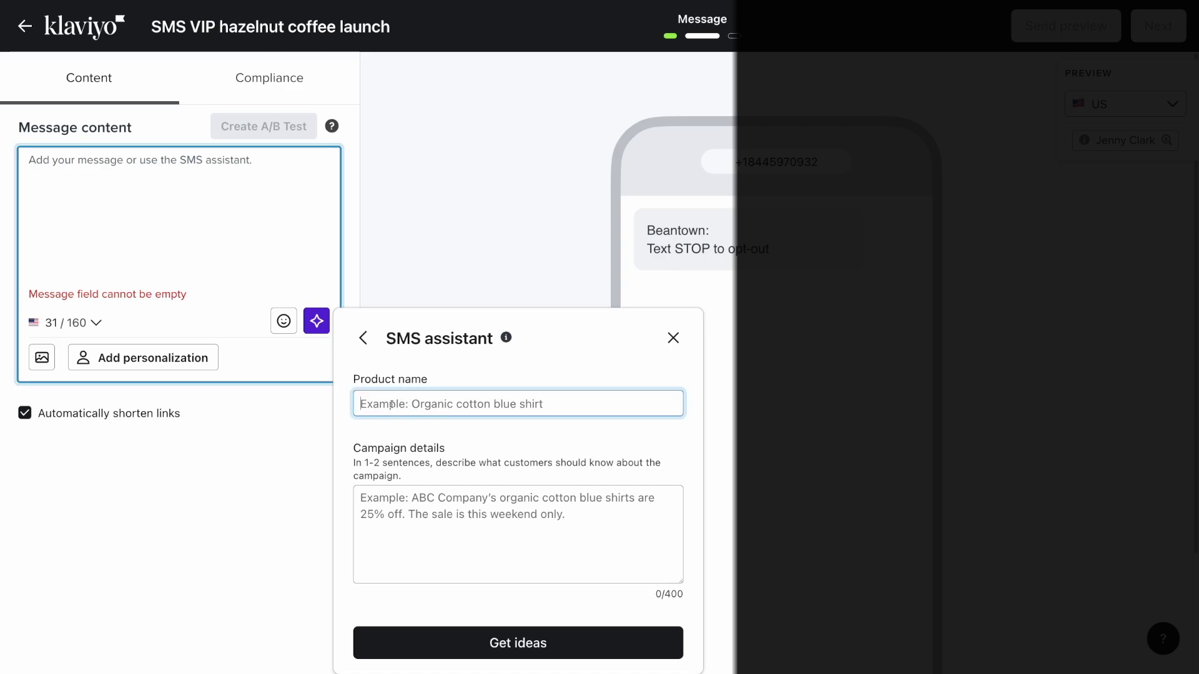
pyautogui.write('Hazeln')
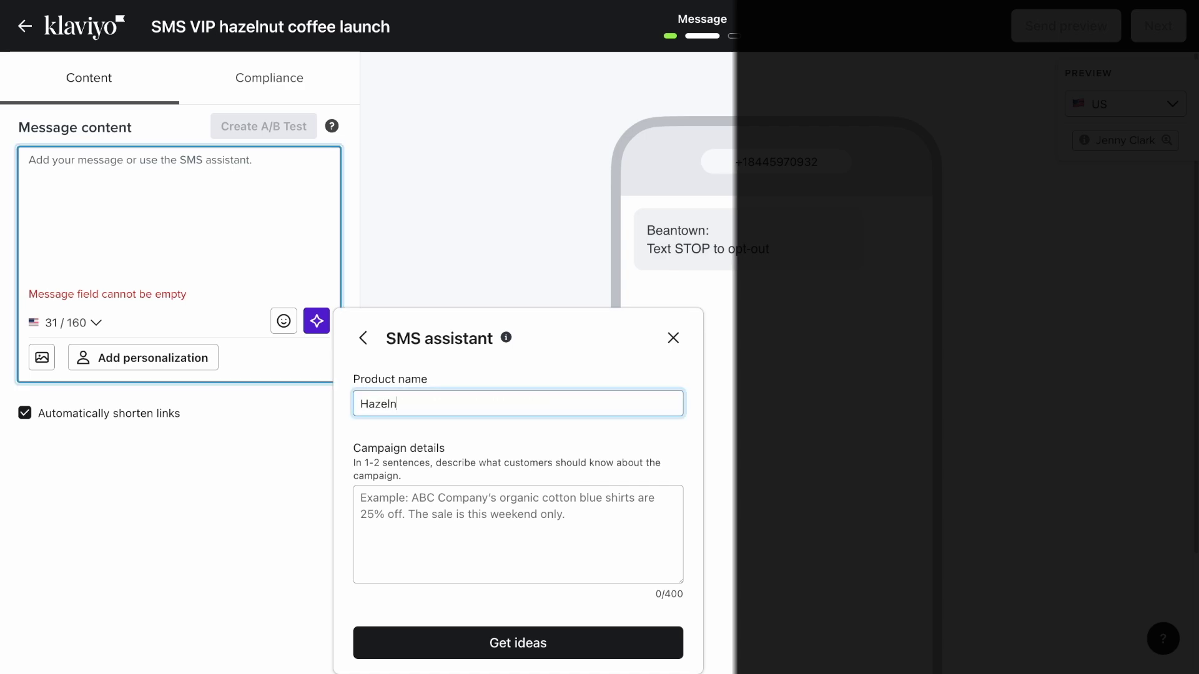
pyautogui.write('ut Coffee')
# Describe the coffee as rich, creamy and pastry-pairing, then use the second suggestion
pyautogui.click(362, 498)
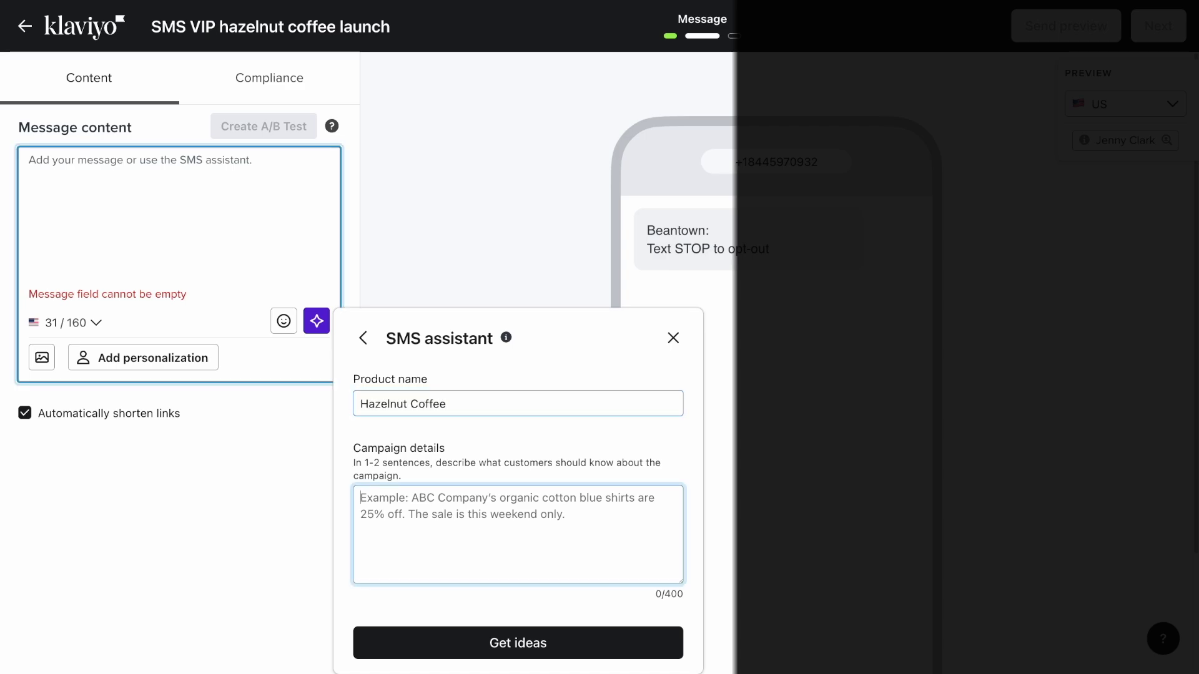
pyautogui.write('Our new hazeln')
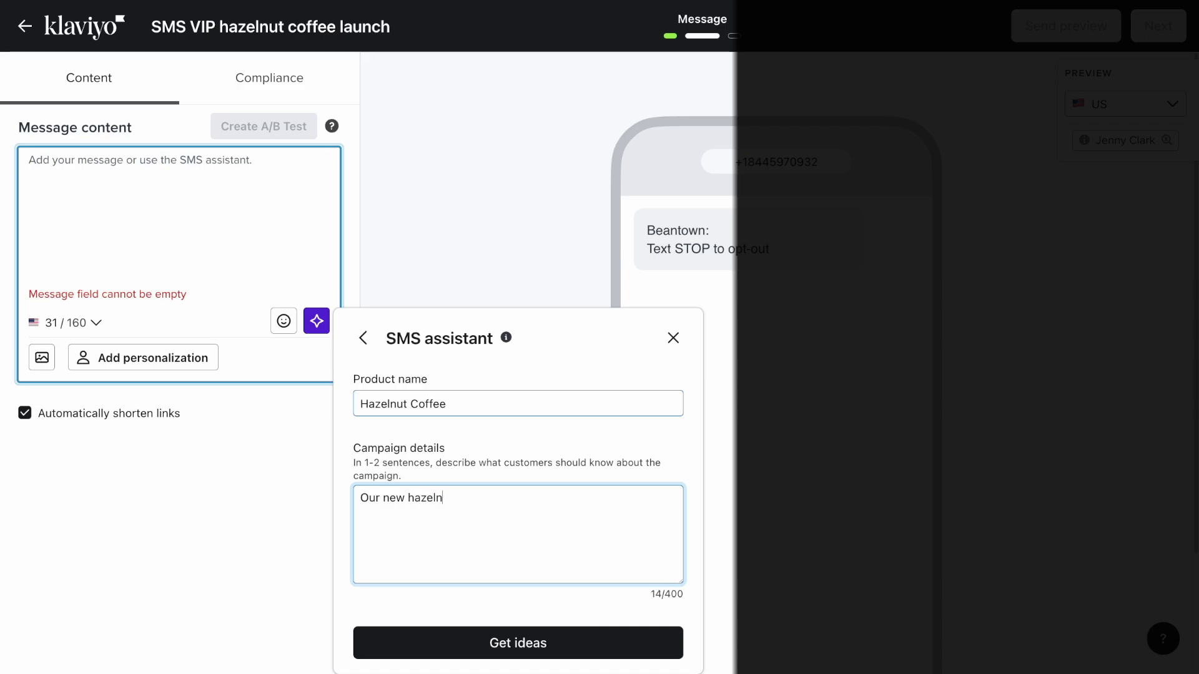
pyautogui.write('ut coffee is rich, creamy, and pairs with a')
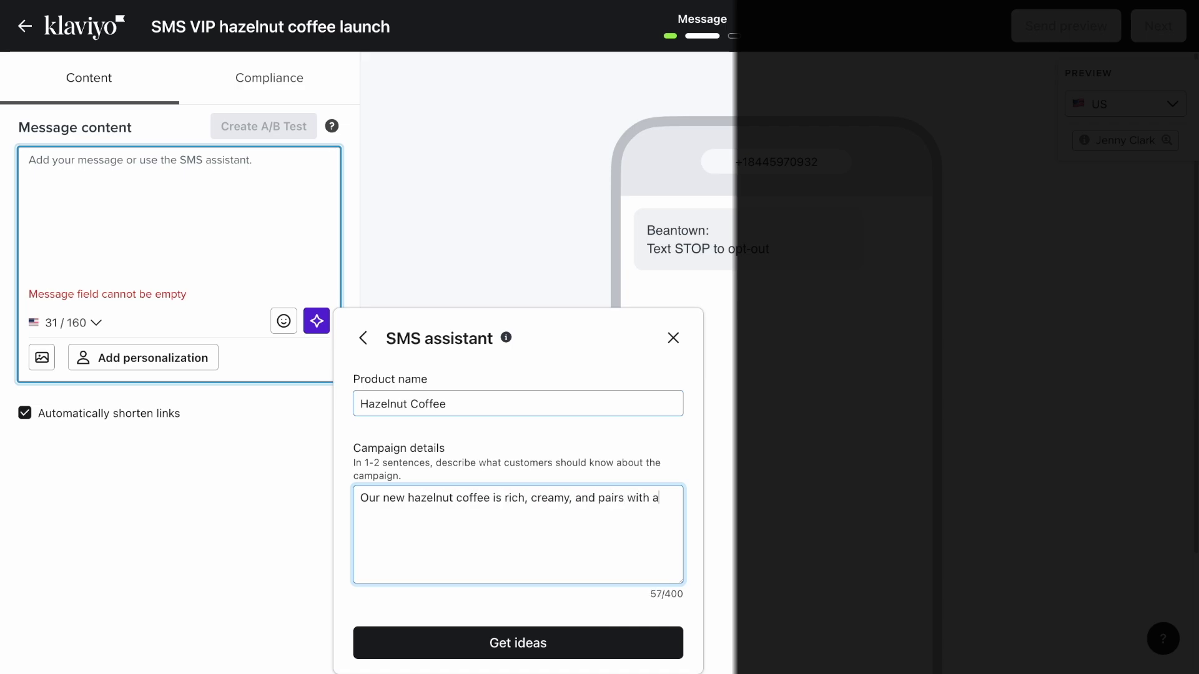
pyautogui.write('ny pastry!')
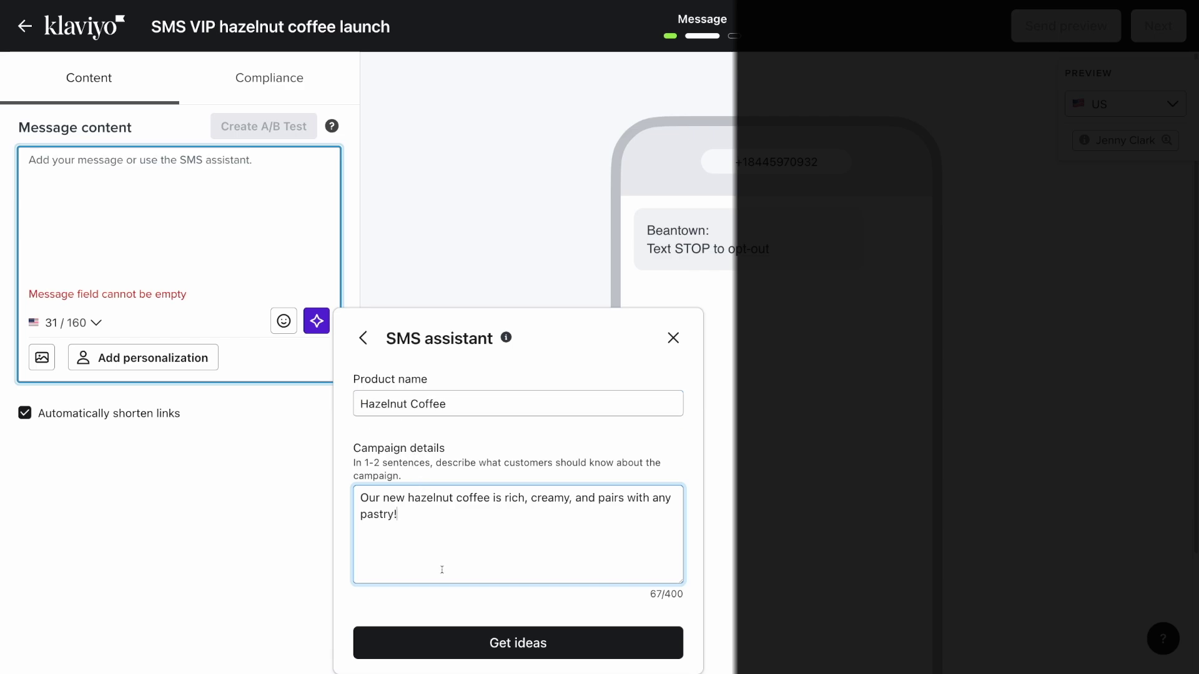
pyautogui.click(452, 651)
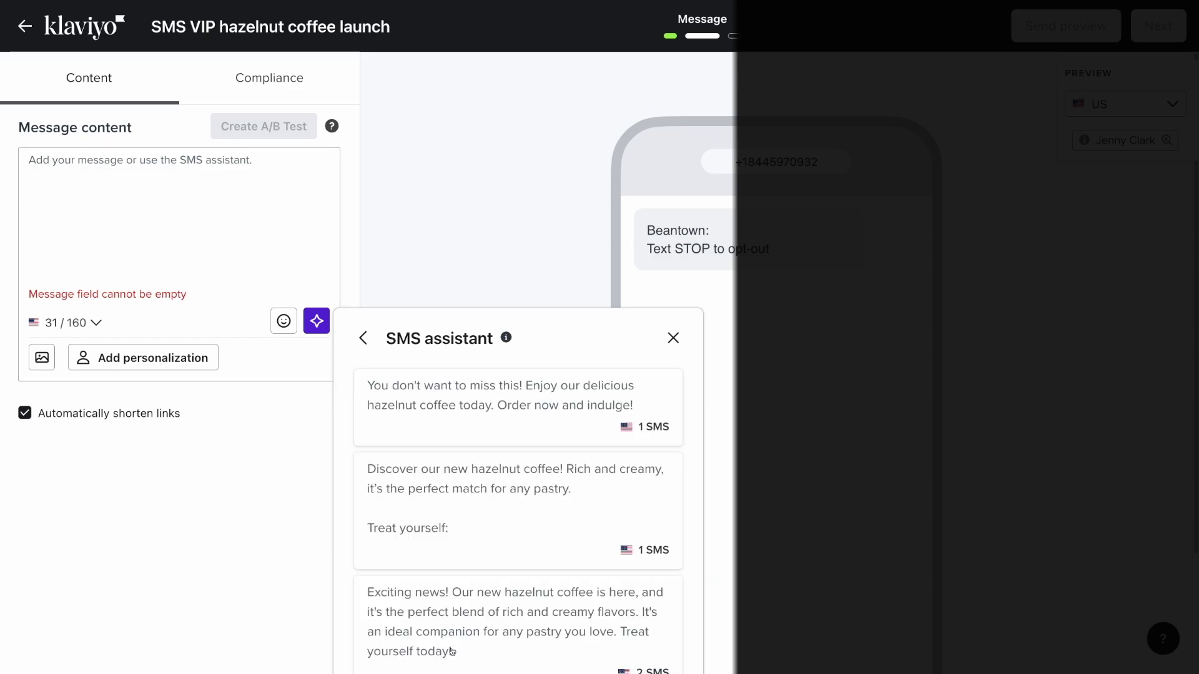
pyautogui.scroll(-2, 343, 509)
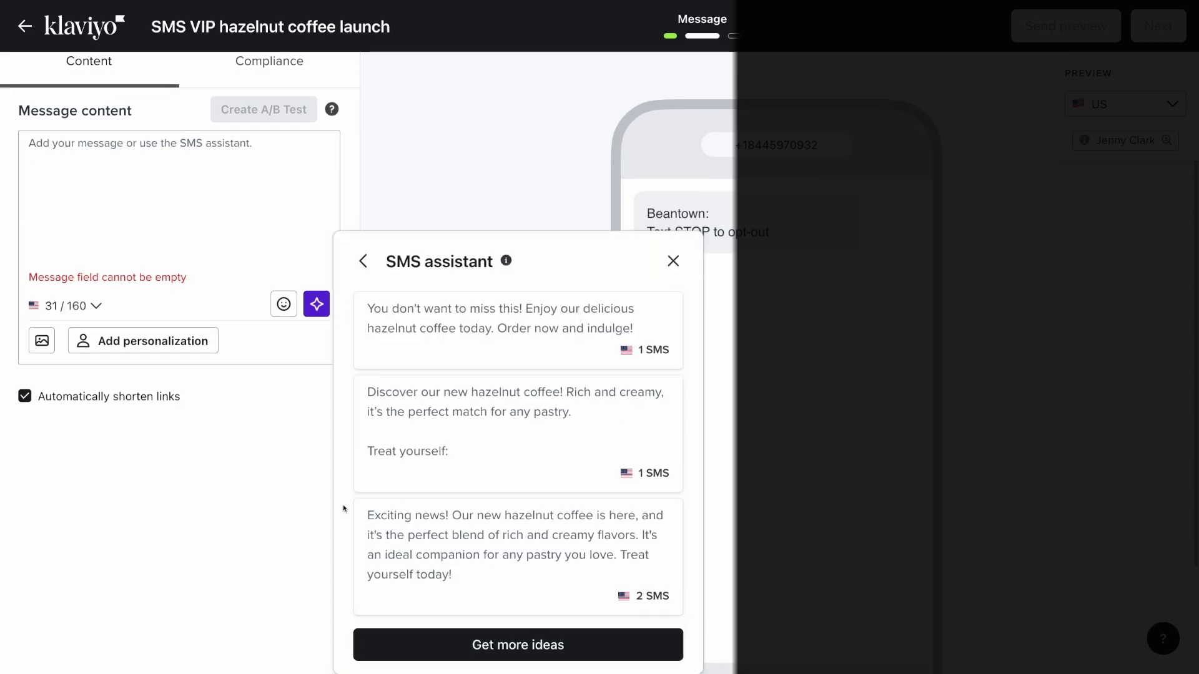
pyautogui.scroll(1, 344, 508)
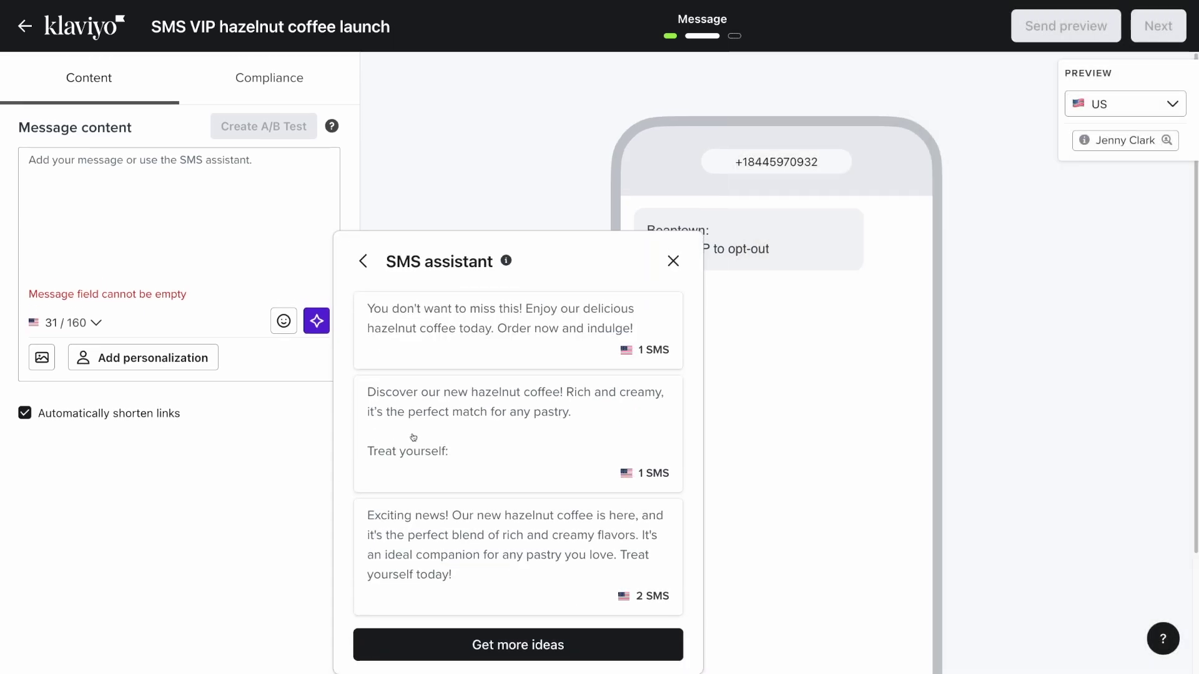
pyautogui.click(413, 437)
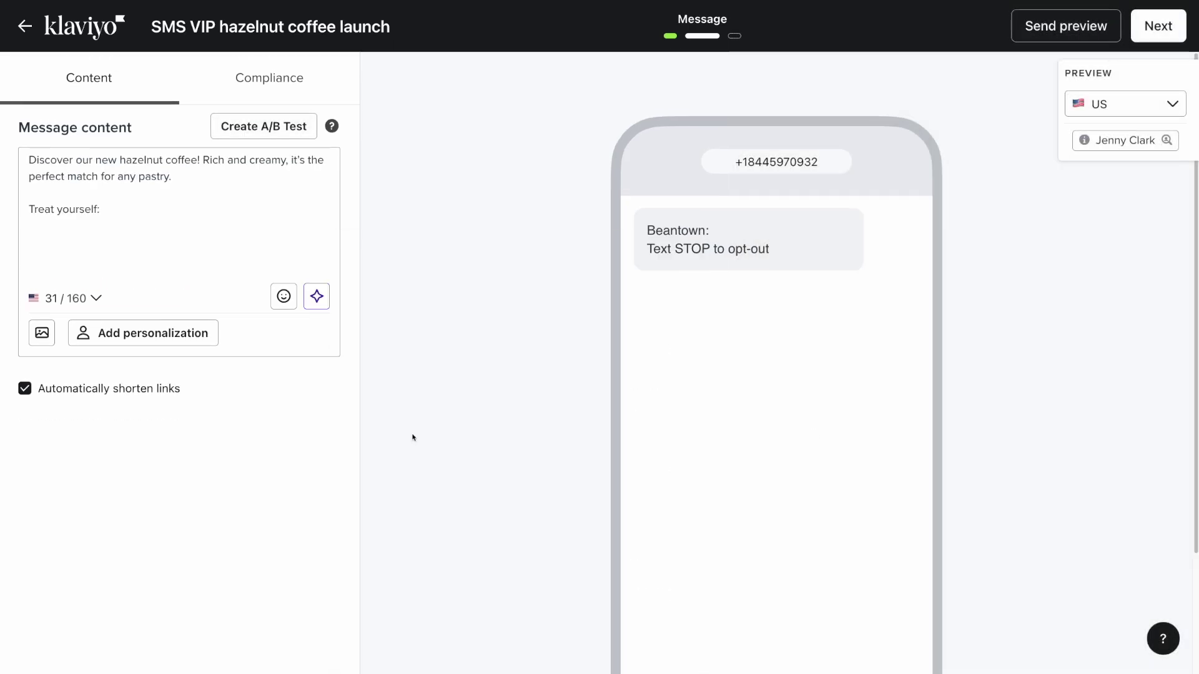
pyautogui.click(116, 206)
pyautogui.write('w')
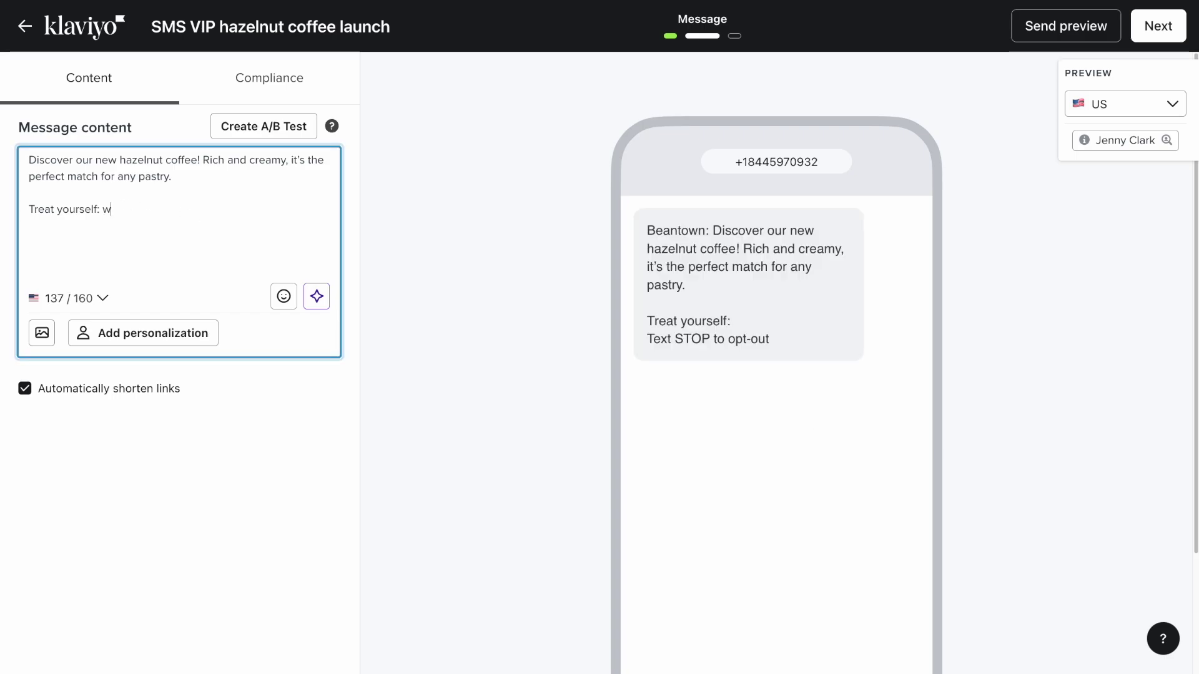
pyautogui.write('ww.beantowncoffee.com')
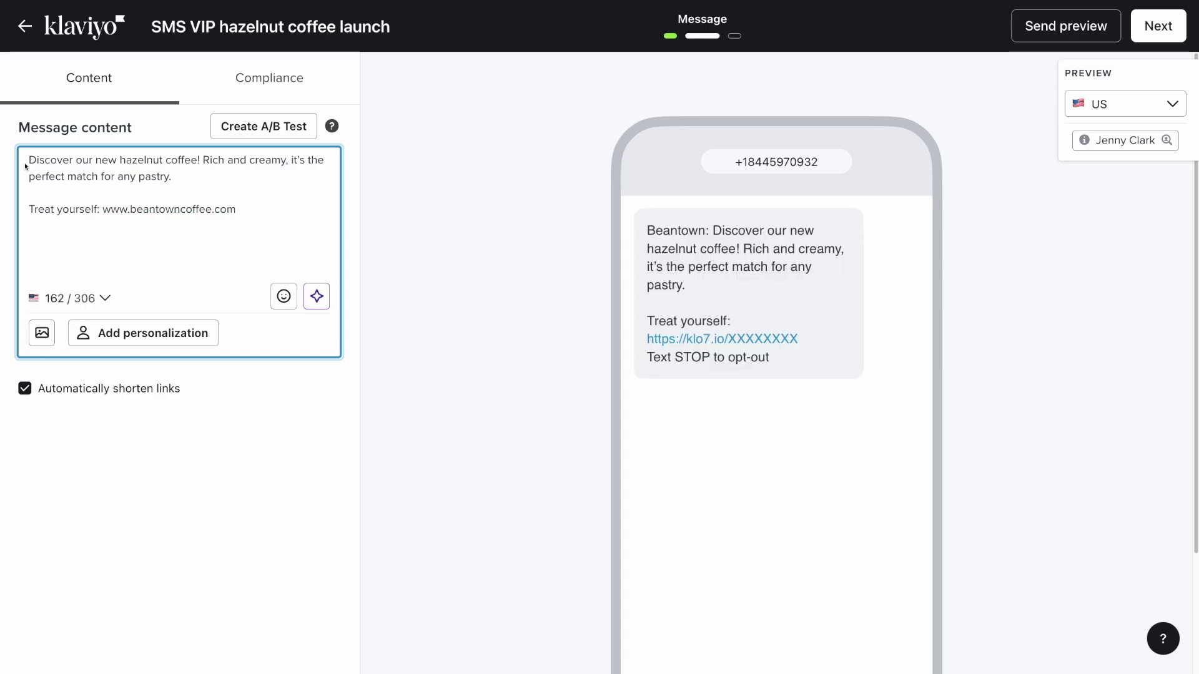
pyautogui.write('Hey, you!')
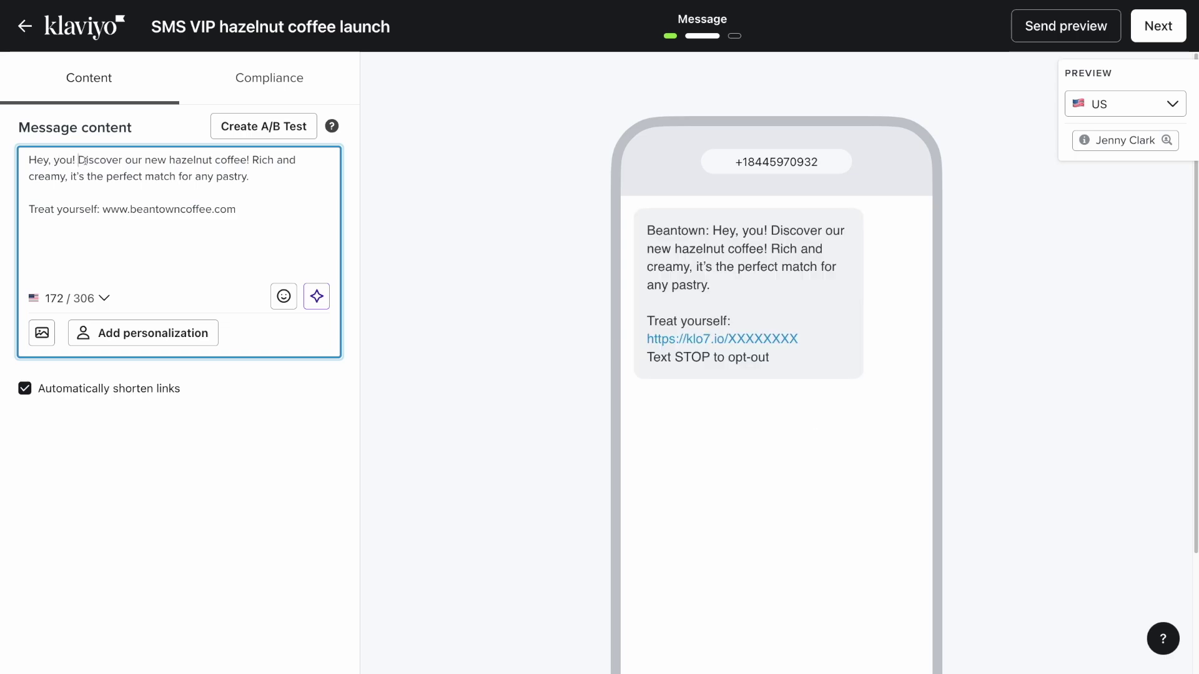
pyautogui.doubleClick(63, 162)
# Insert a First name personalization tag with default 'friend' in place of 'you'
pyautogui.click(198, 344)
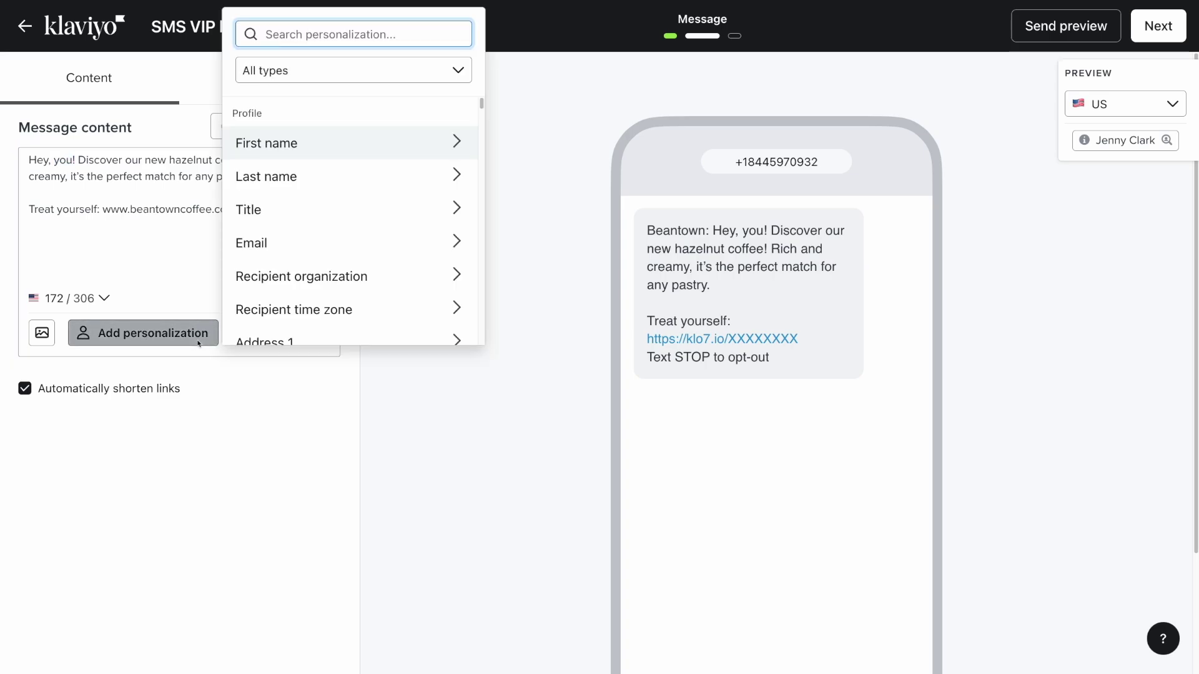
pyautogui.click(335, 152)
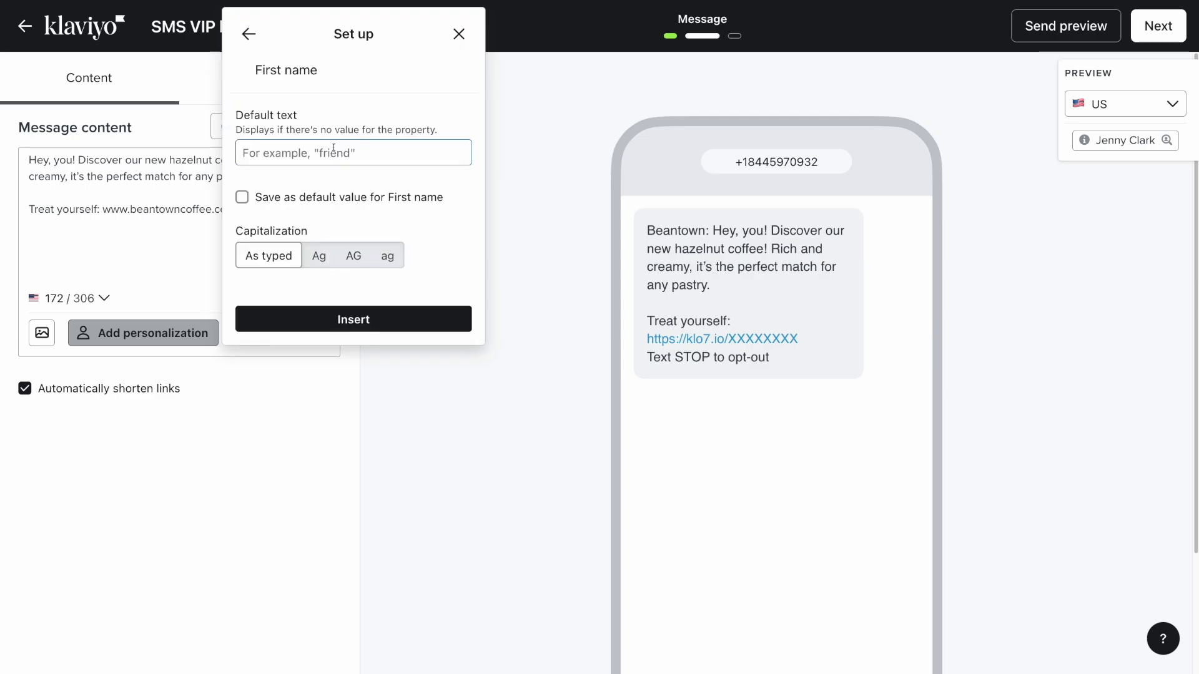
pyautogui.click(254, 159)
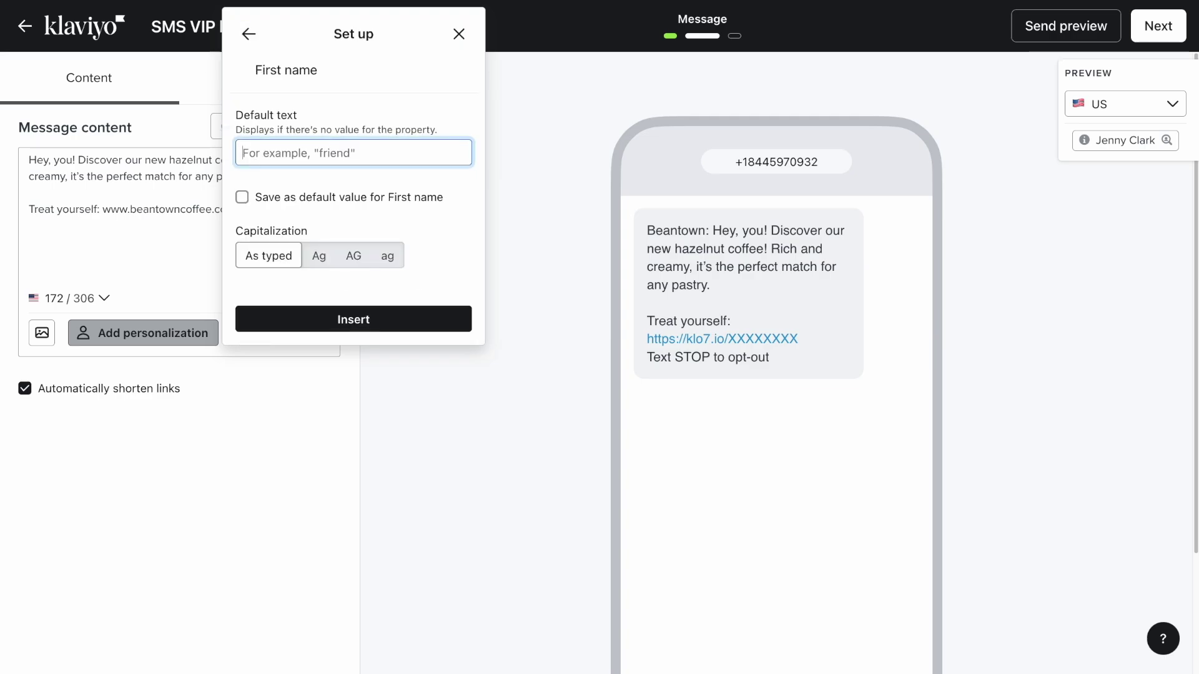
pyautogui.write('friend')
pyautogui.click(291, 319)
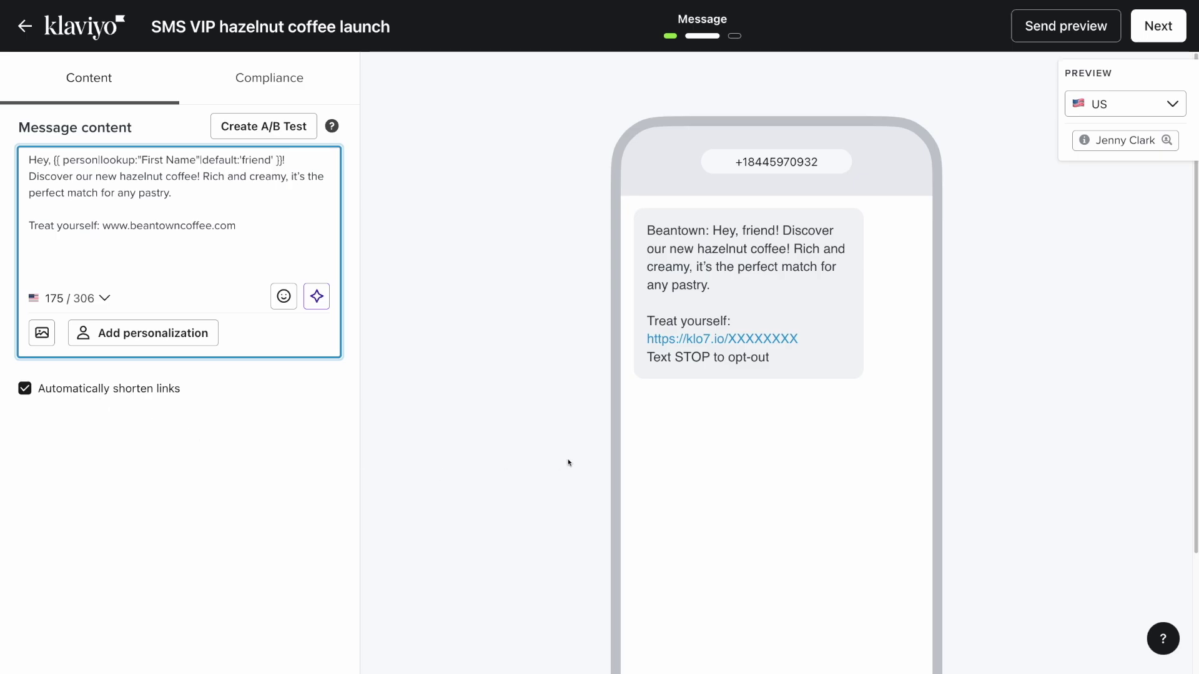
# Enlarge the phone preview, then check the CA preview before returning to US
pyautogui.click(668, 395)
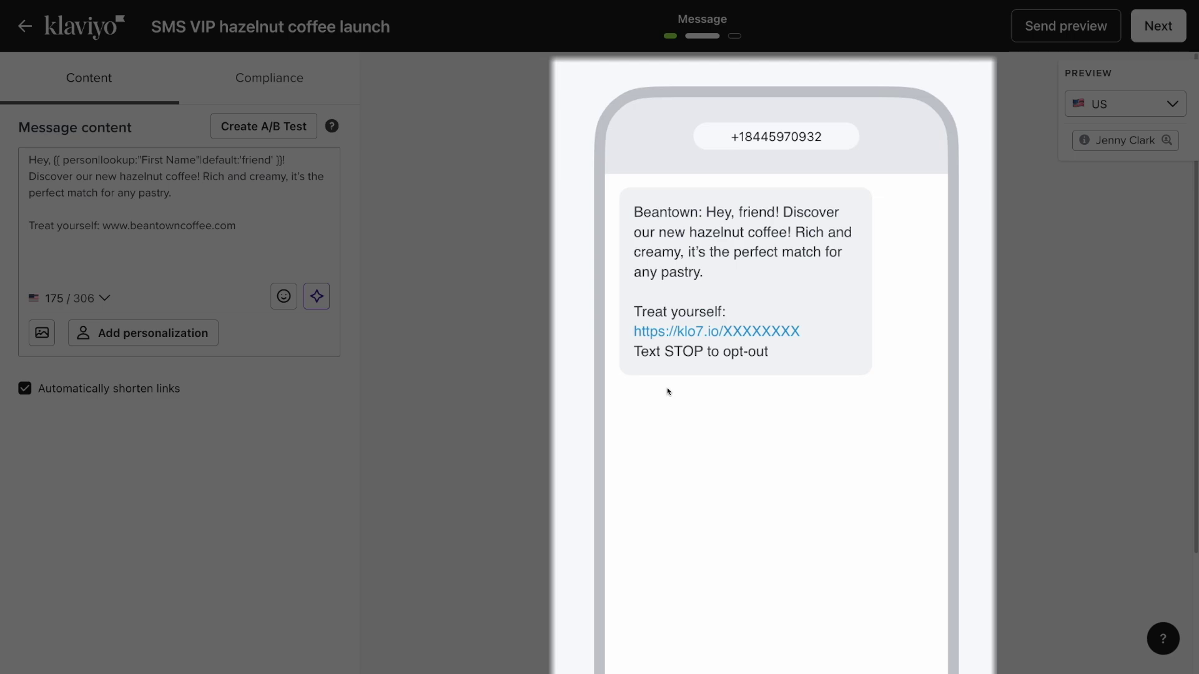
pyautogui.click(678, 393)
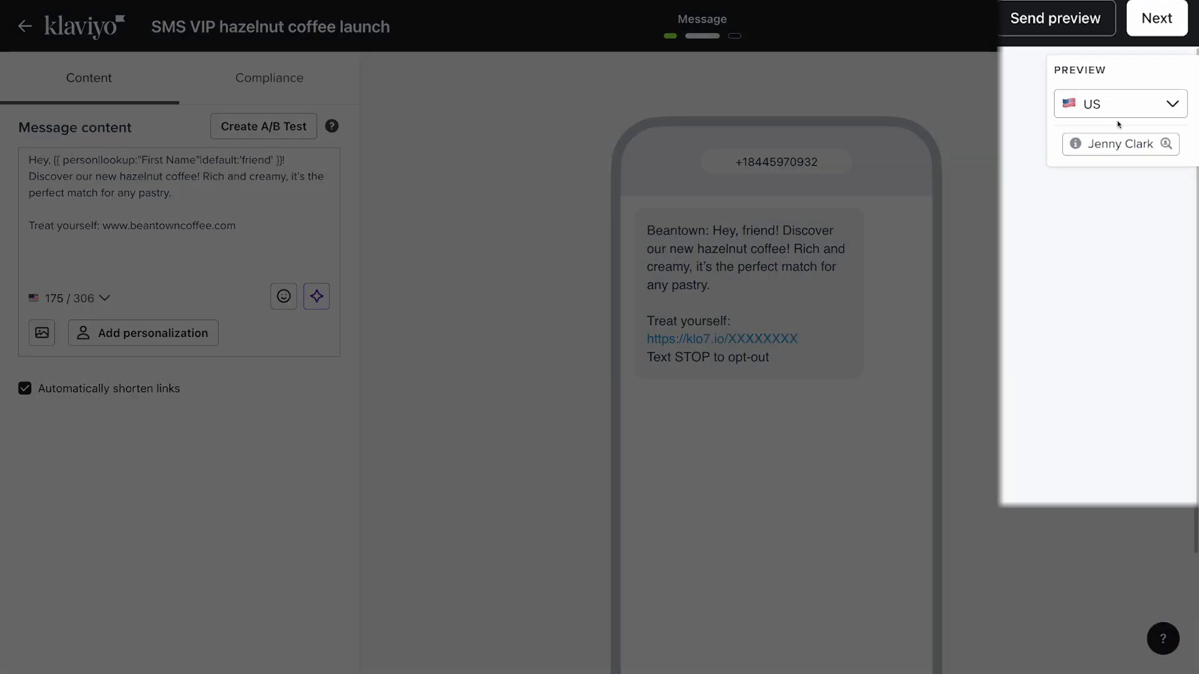
pyautogui.click(1176, 110)
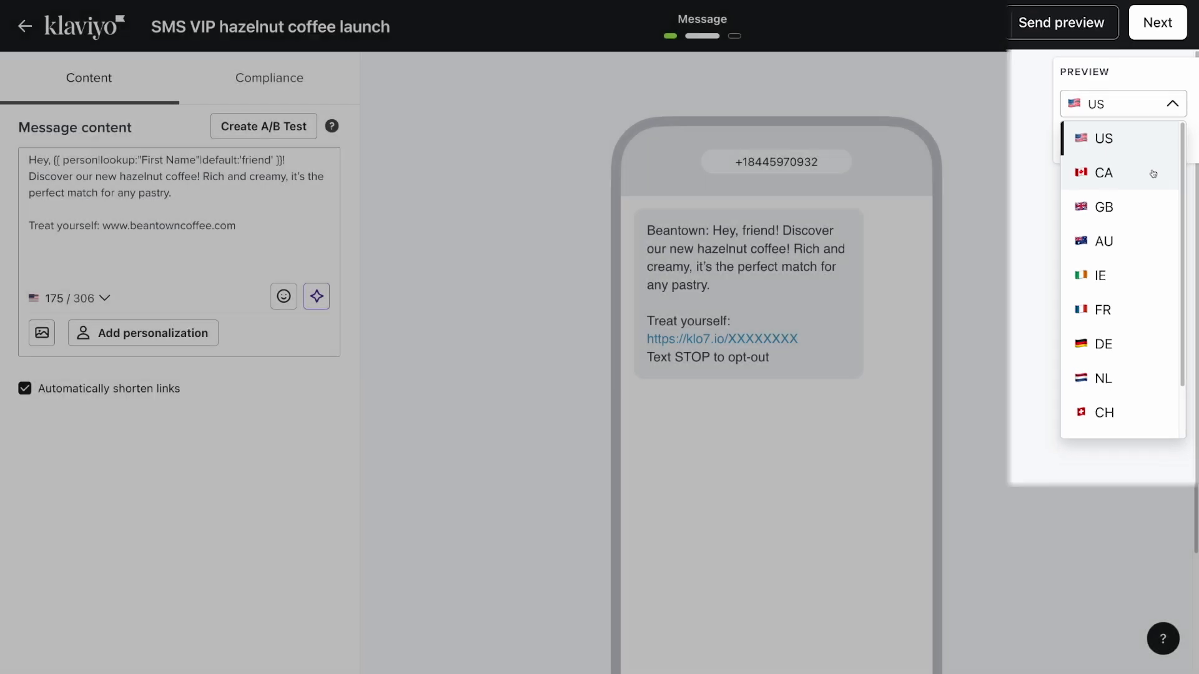
pyautogui.click(1152, 174)
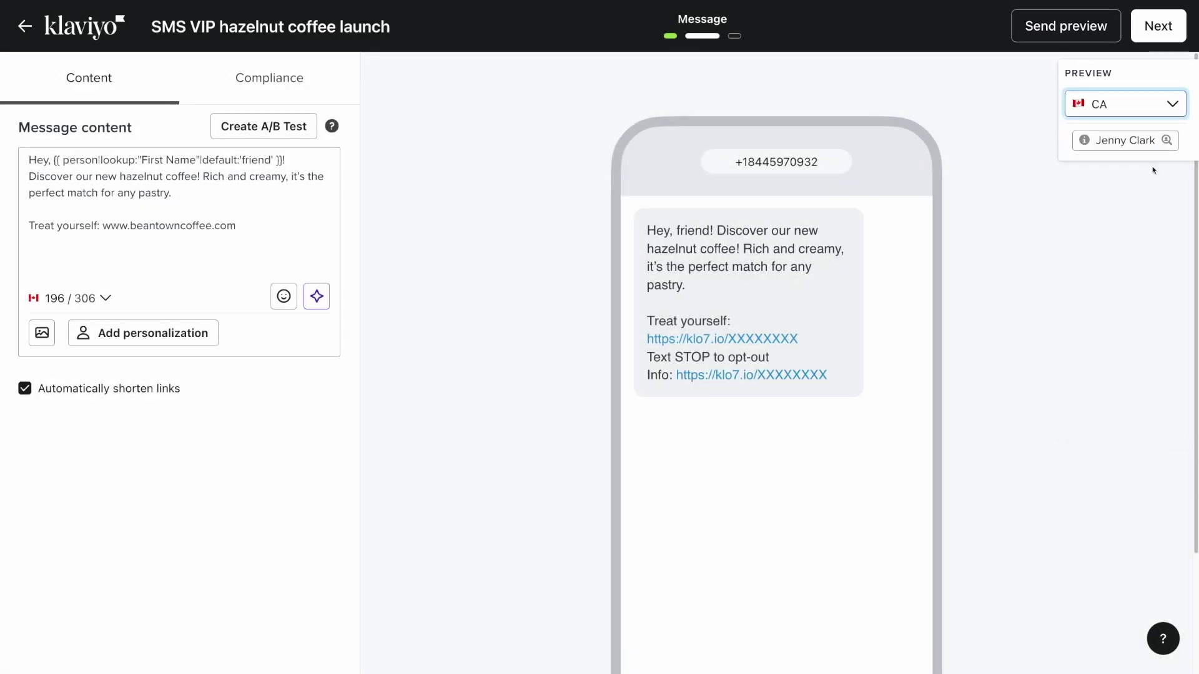
pyautogui.click(1177, 106)
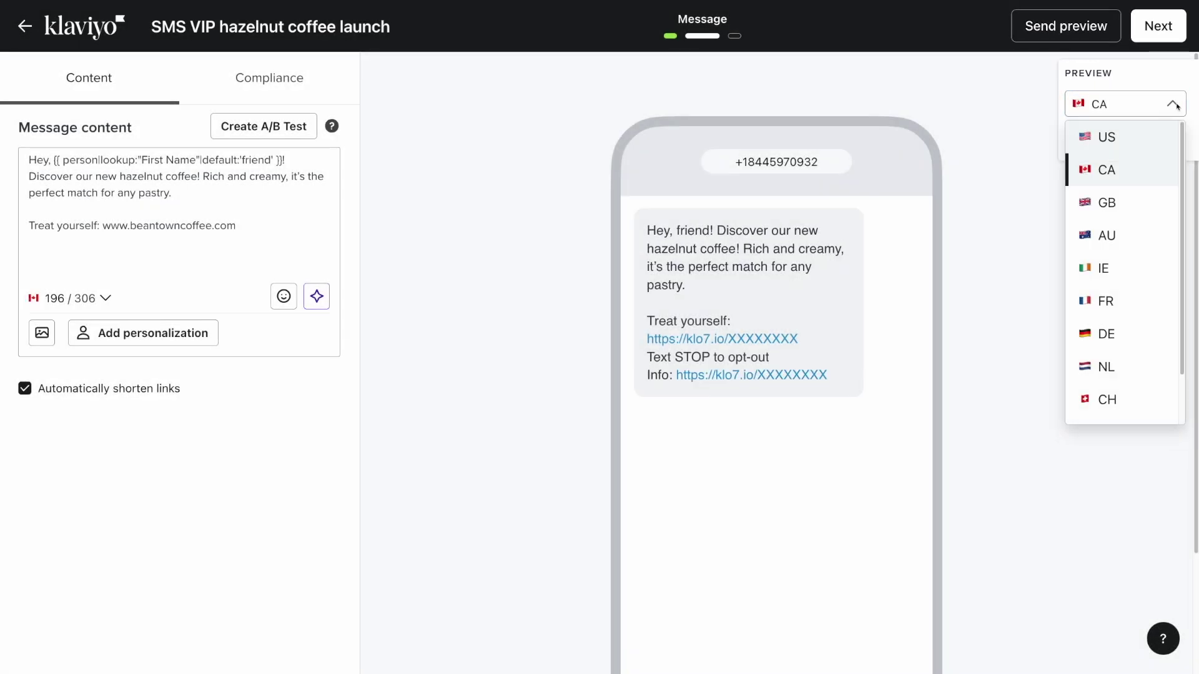
pyautogui.click(1152, 138)
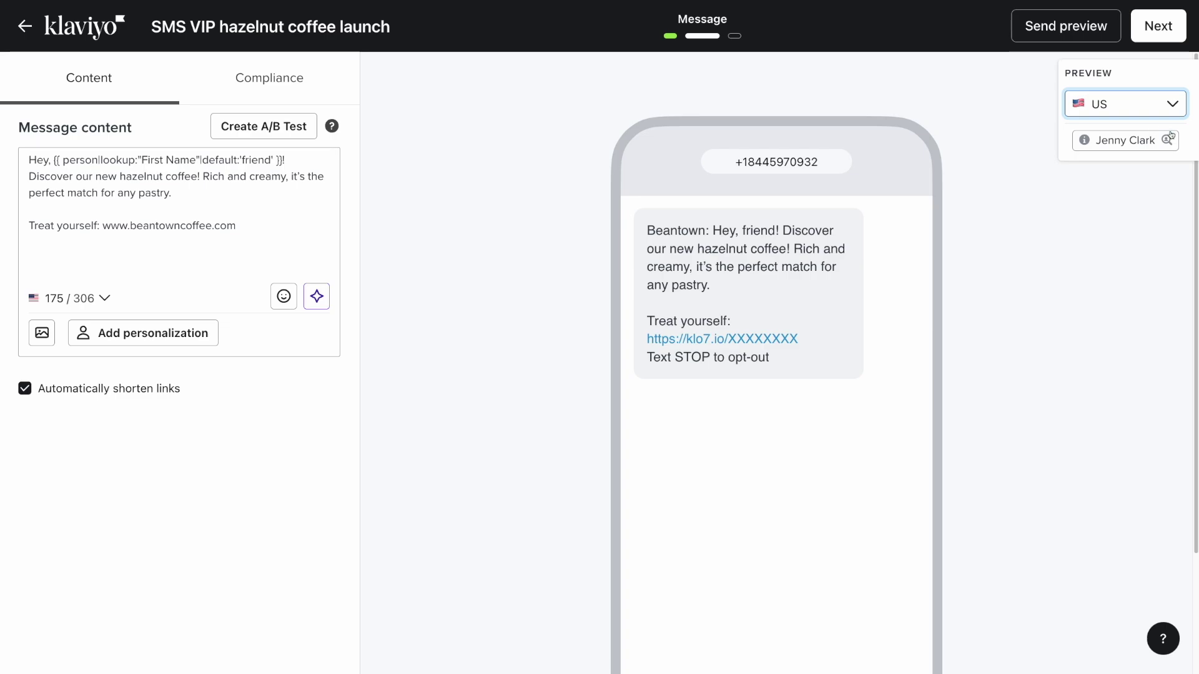
# Preview the message as another contact profile found by name search
pyautogui.click(1167, 139)
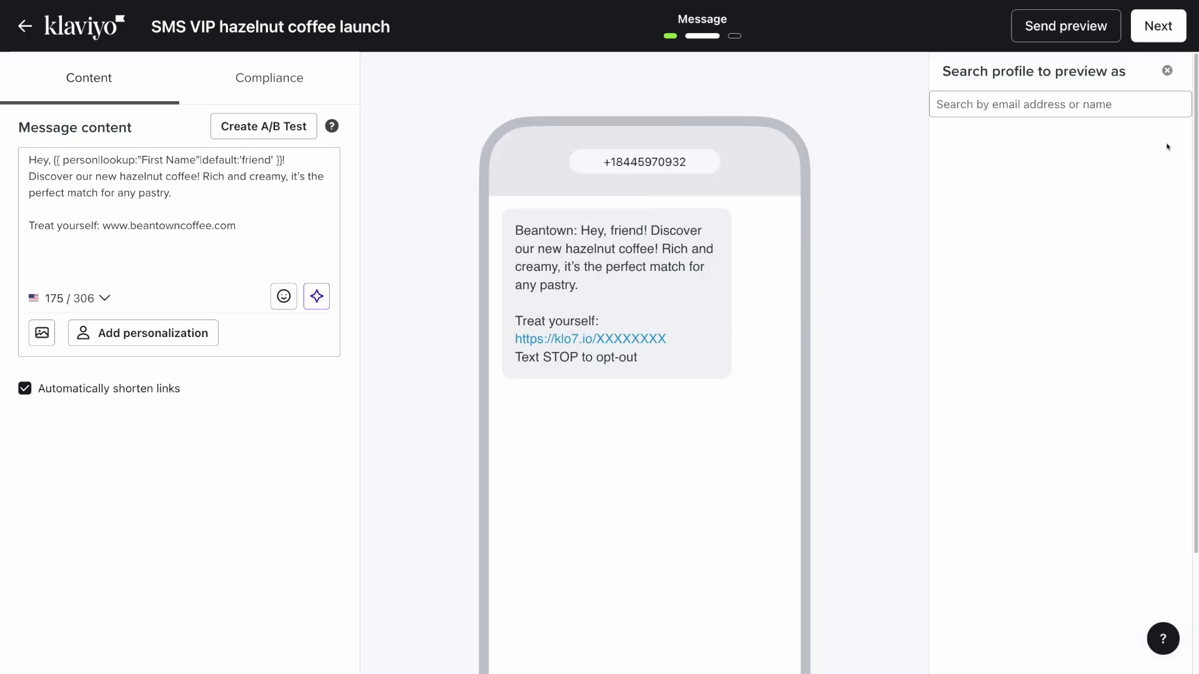
pyautogui.click(985, 112)
pyautogui.write('Sharlyne')
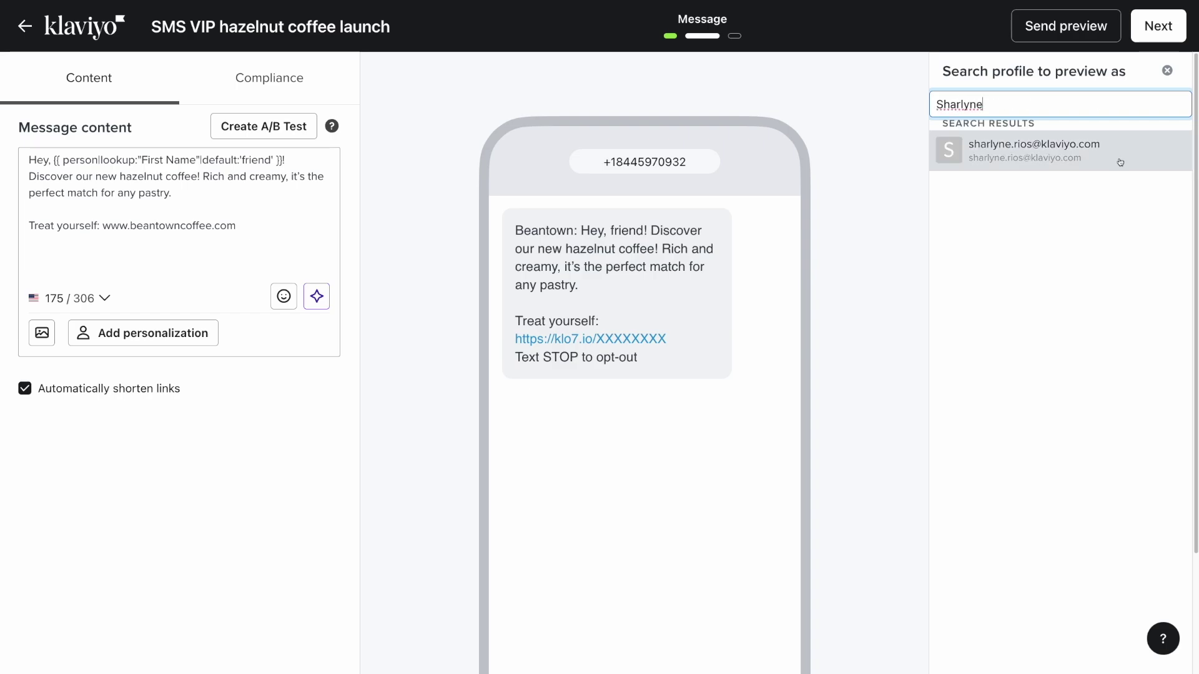
pyautogui.click(1116, 145)
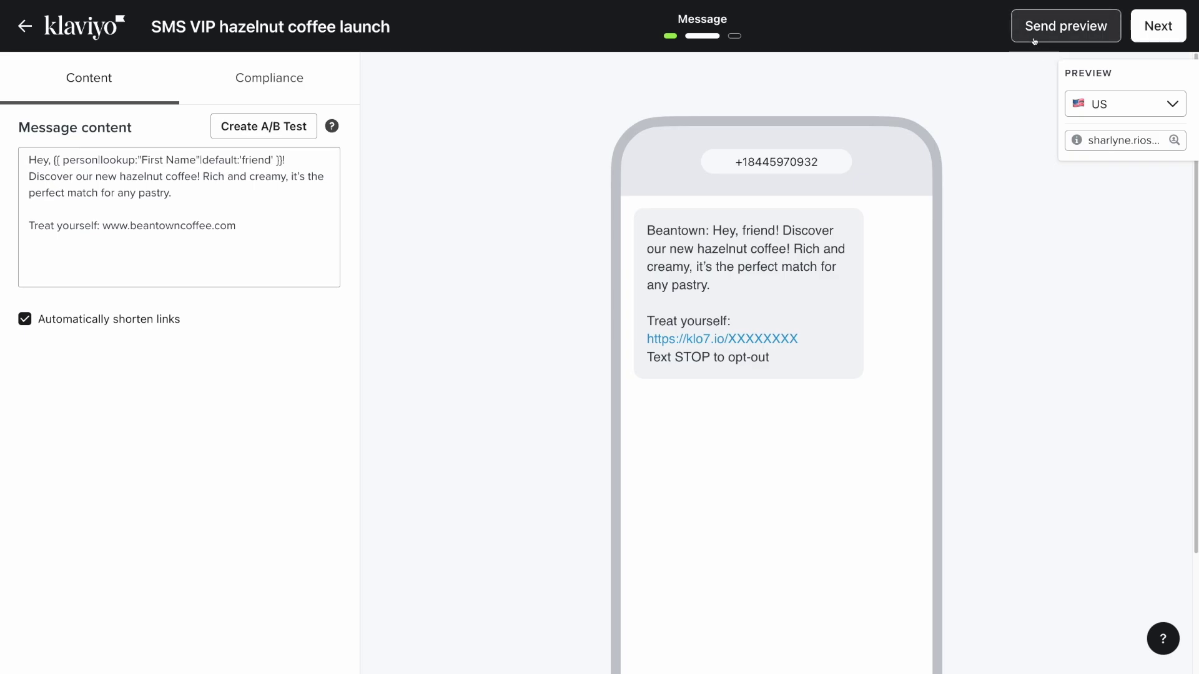
pyautogui.click(1034, 39)
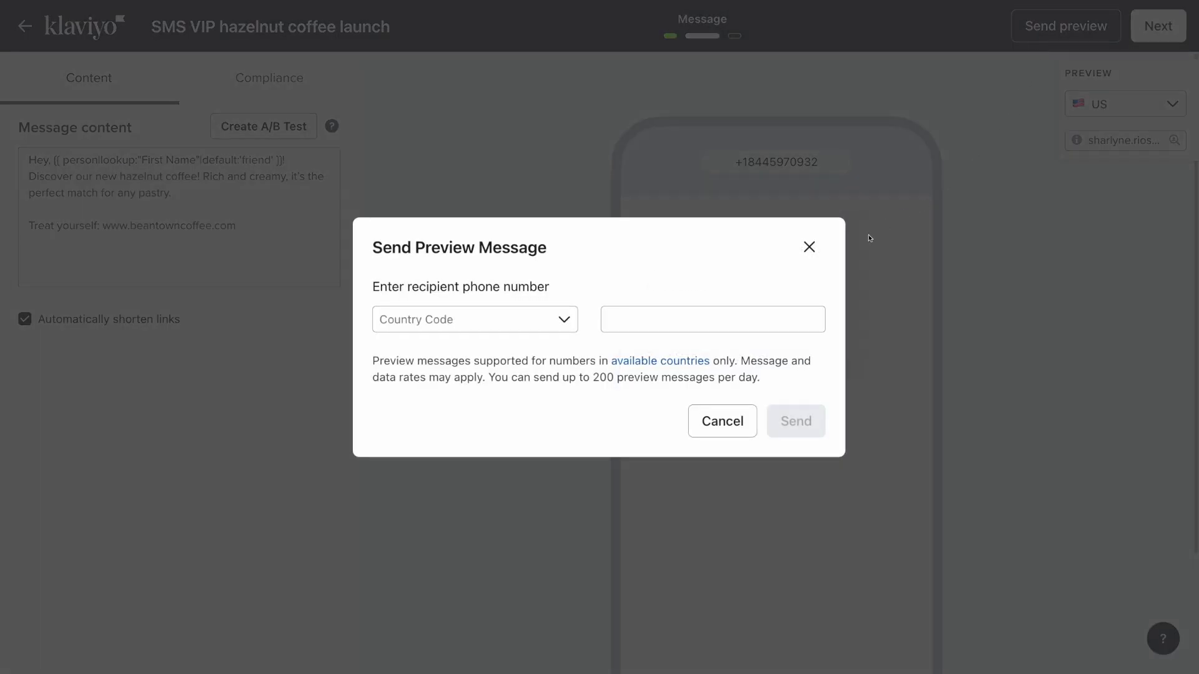
# Send a test SMS to a +1 phone number
pyautogui.click(566, 323)
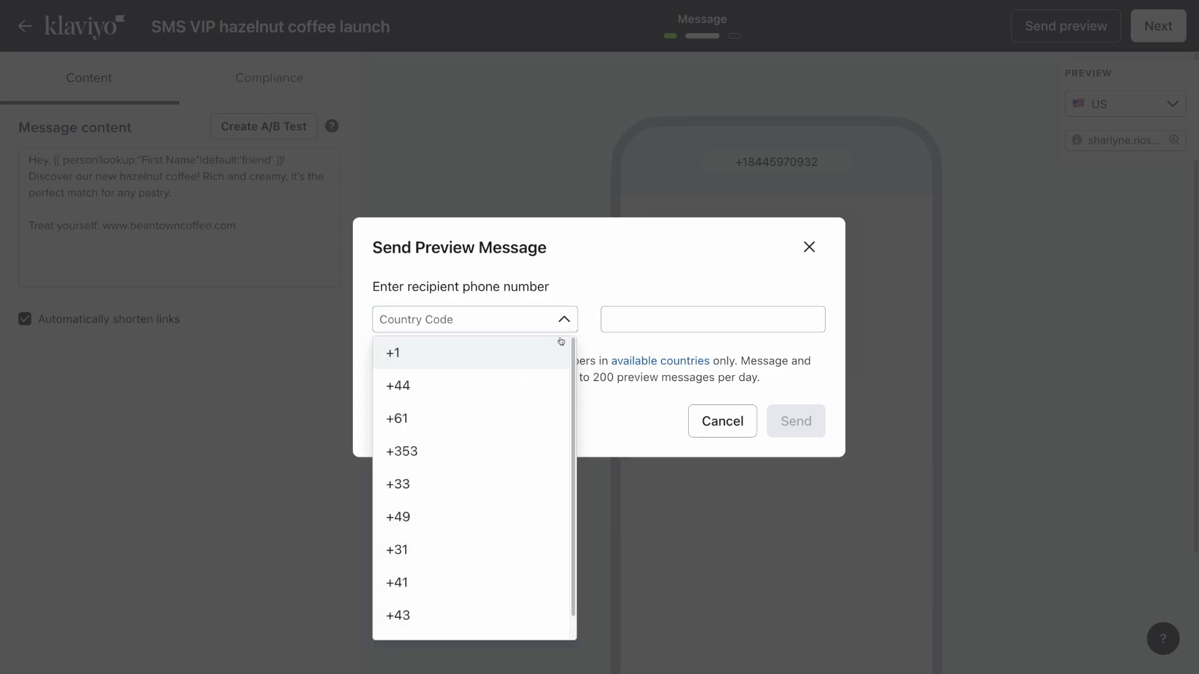
pyautogui.click(552, 355)
pyautogui.click(634, 319)
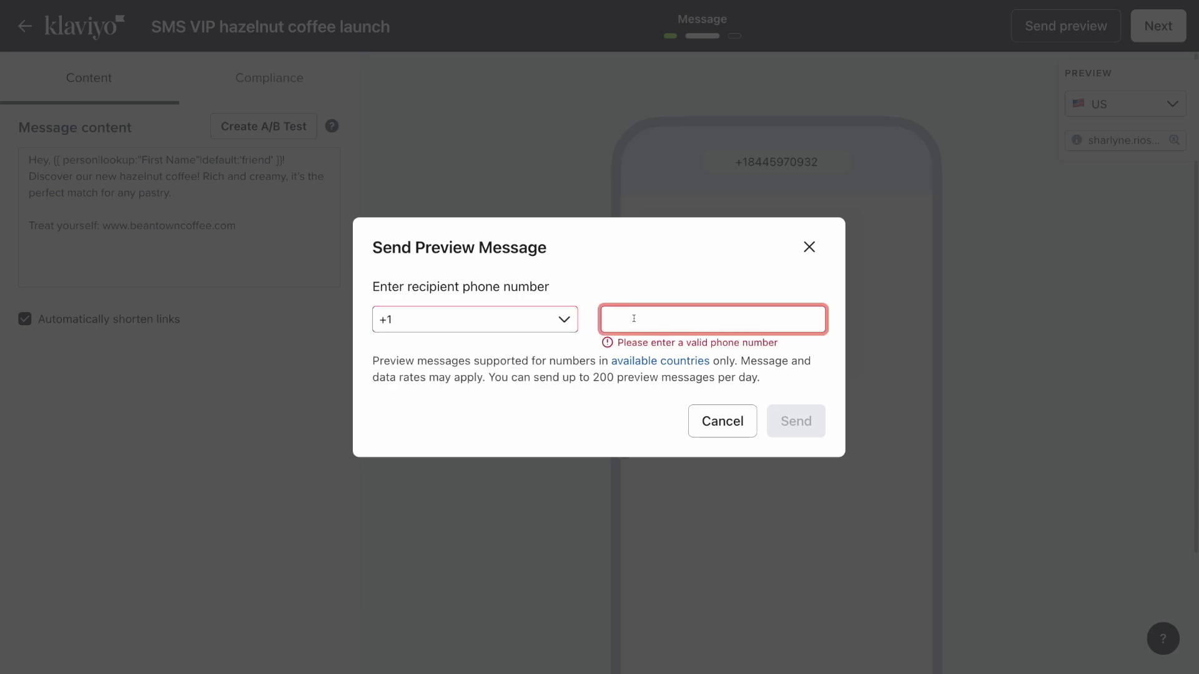
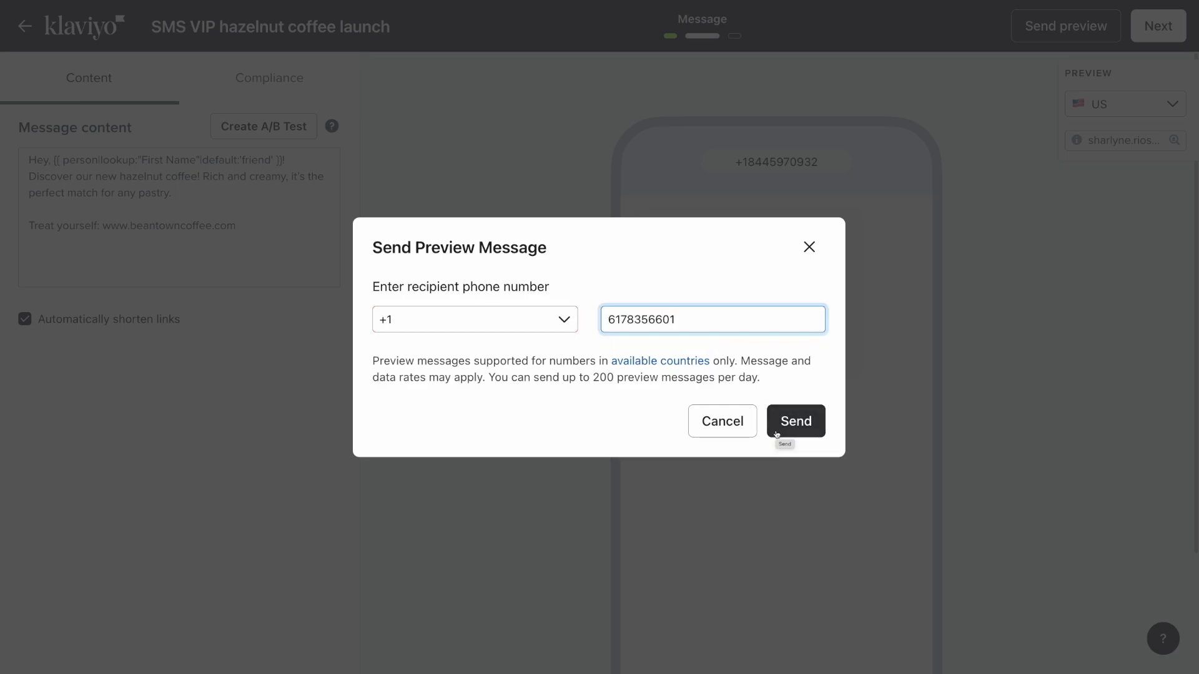
pyautogui.click(810, 251)
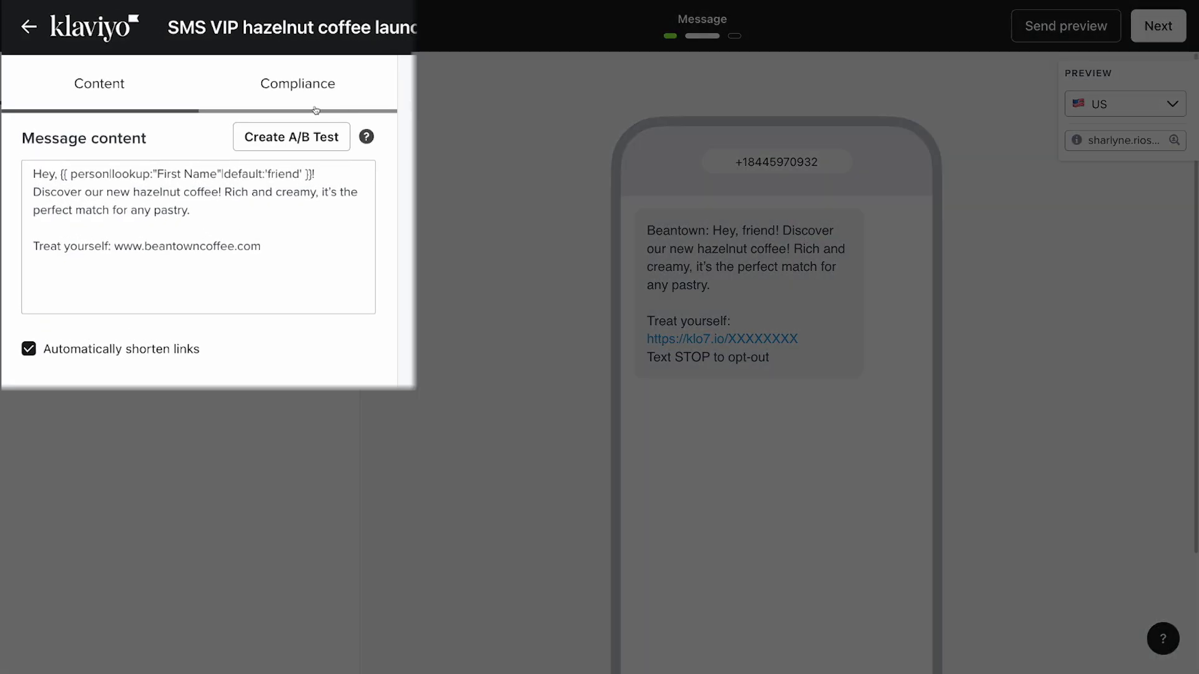
# Check the Compliance add-ons: organization prefix, company info link and unsubscribe instructions are on, then continue
pyautogui.click(275, 97)
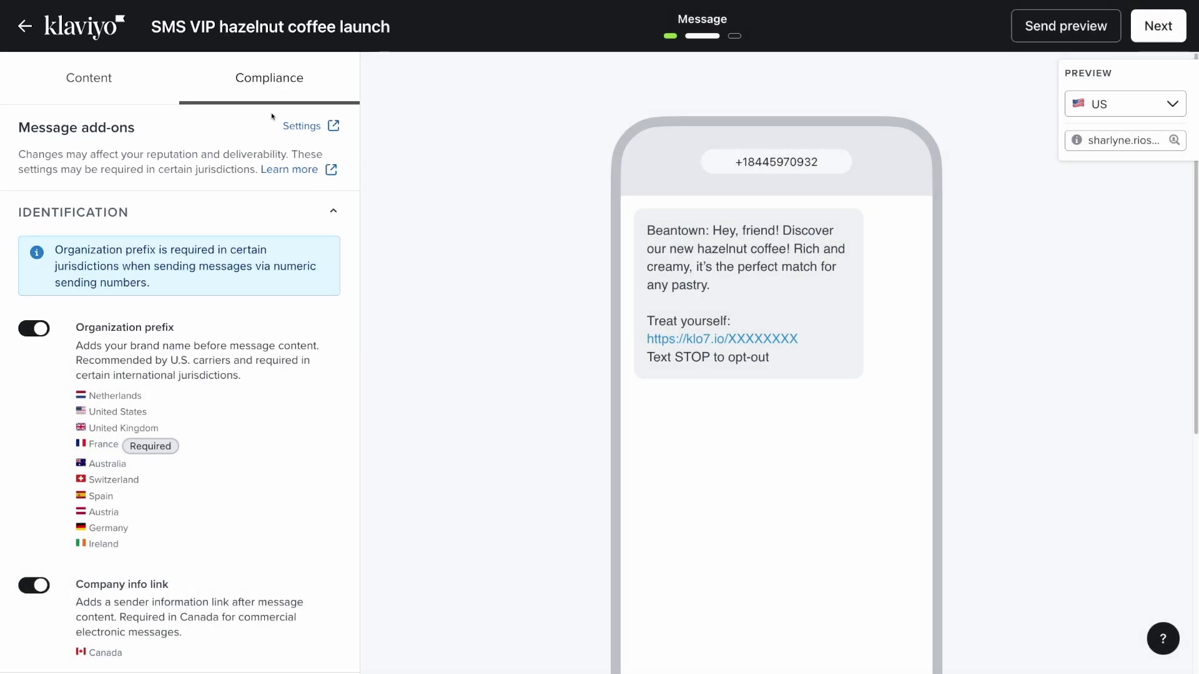
pyautogui.scroll(-1, 280, 285)
pyautogui.scroll(-2, 280, 286)
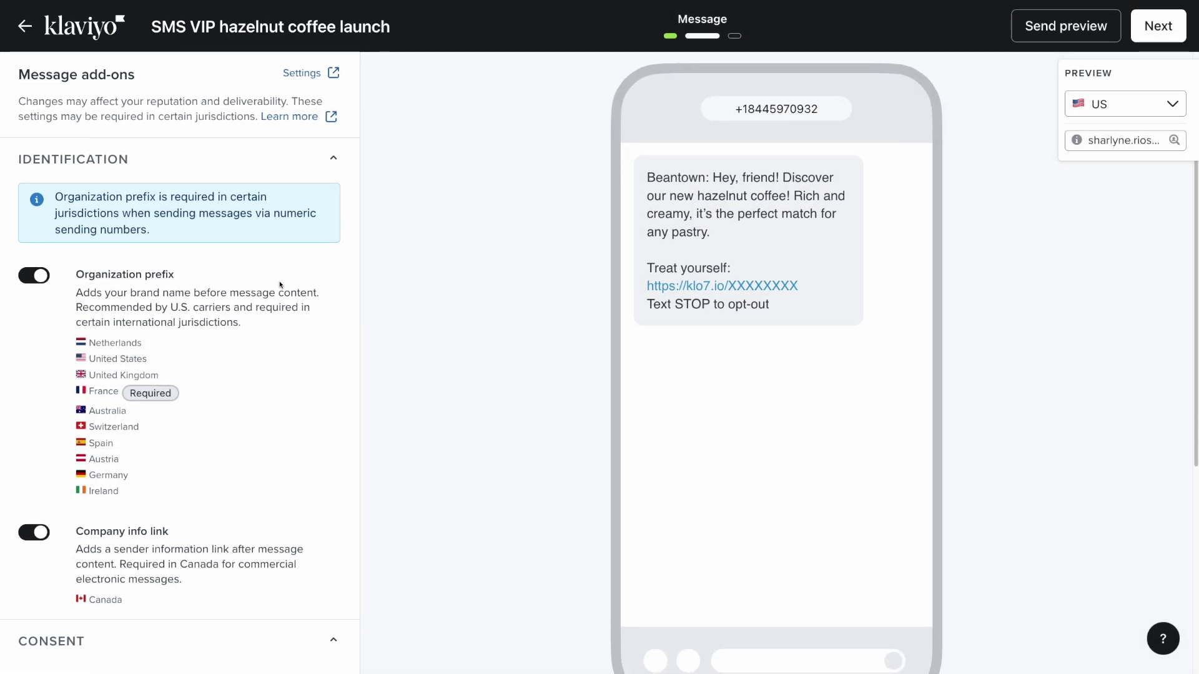
pyautogui.scroll(-3, 280, 285)
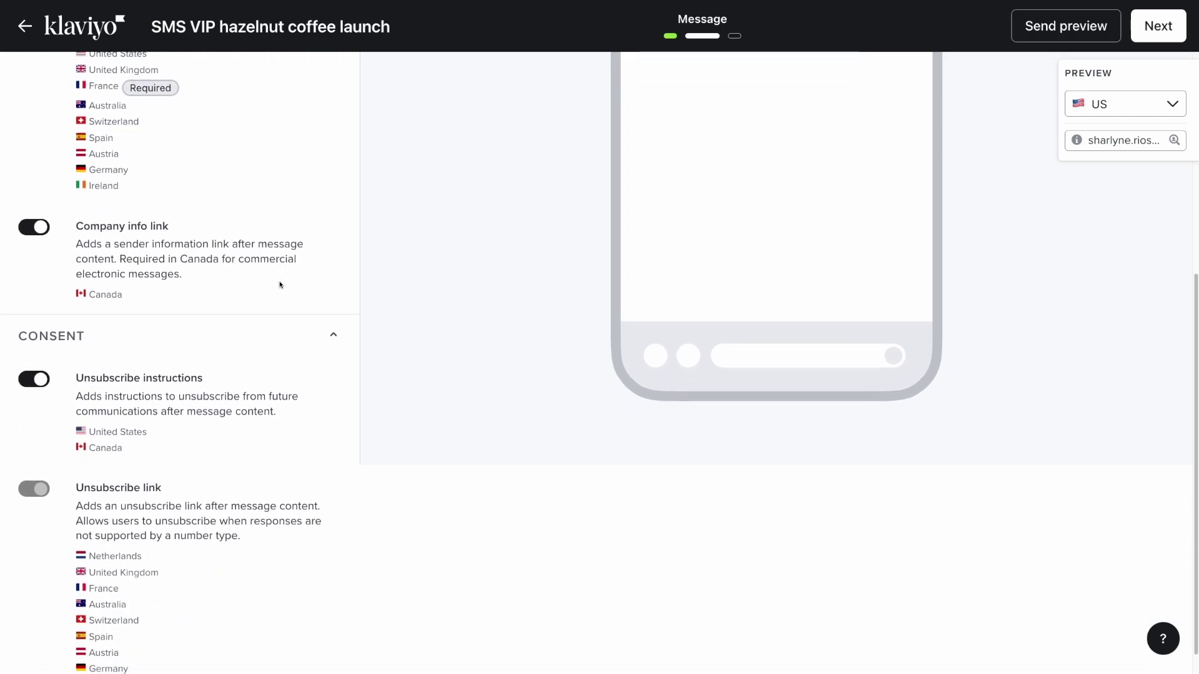
pyautogui.scroll(-1, 279, 286)
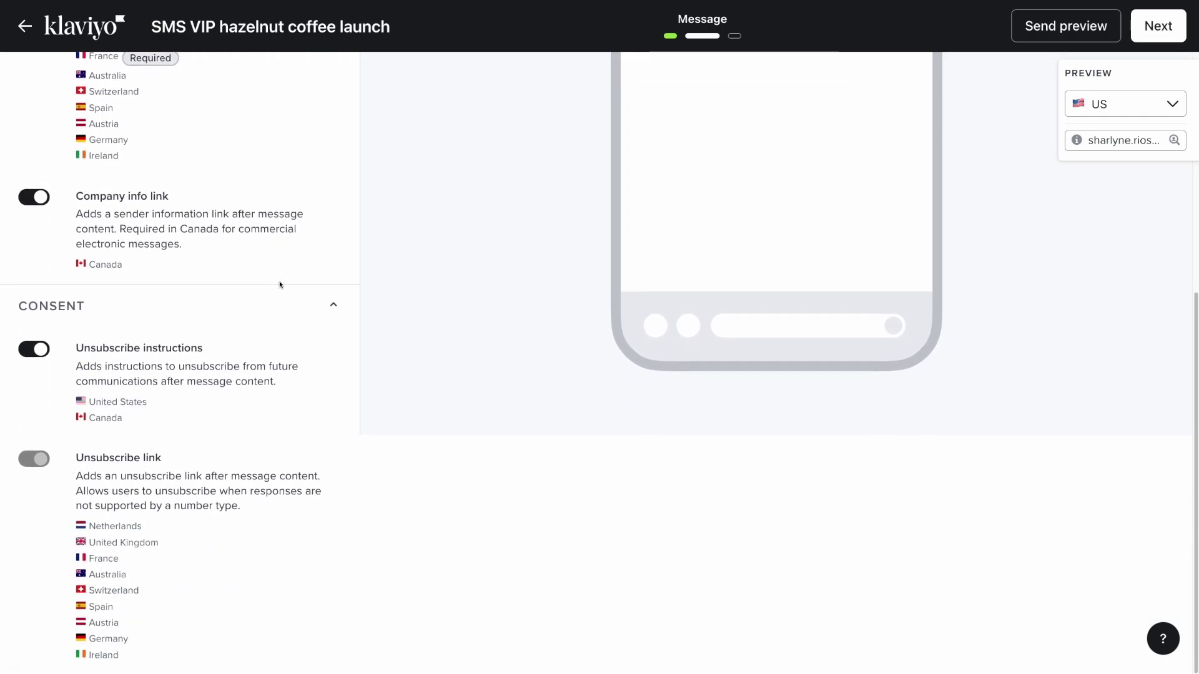
pyautogui.scroll(5, 279, 286)
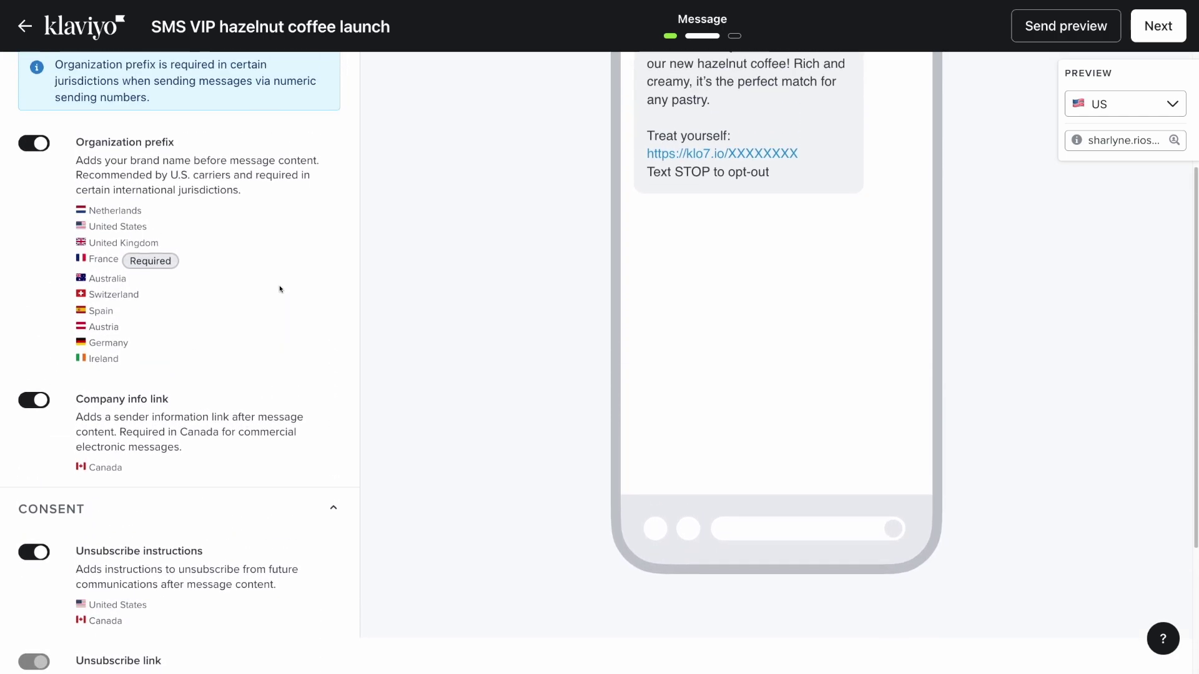
pyautogui.scroll(5, 280, 289)
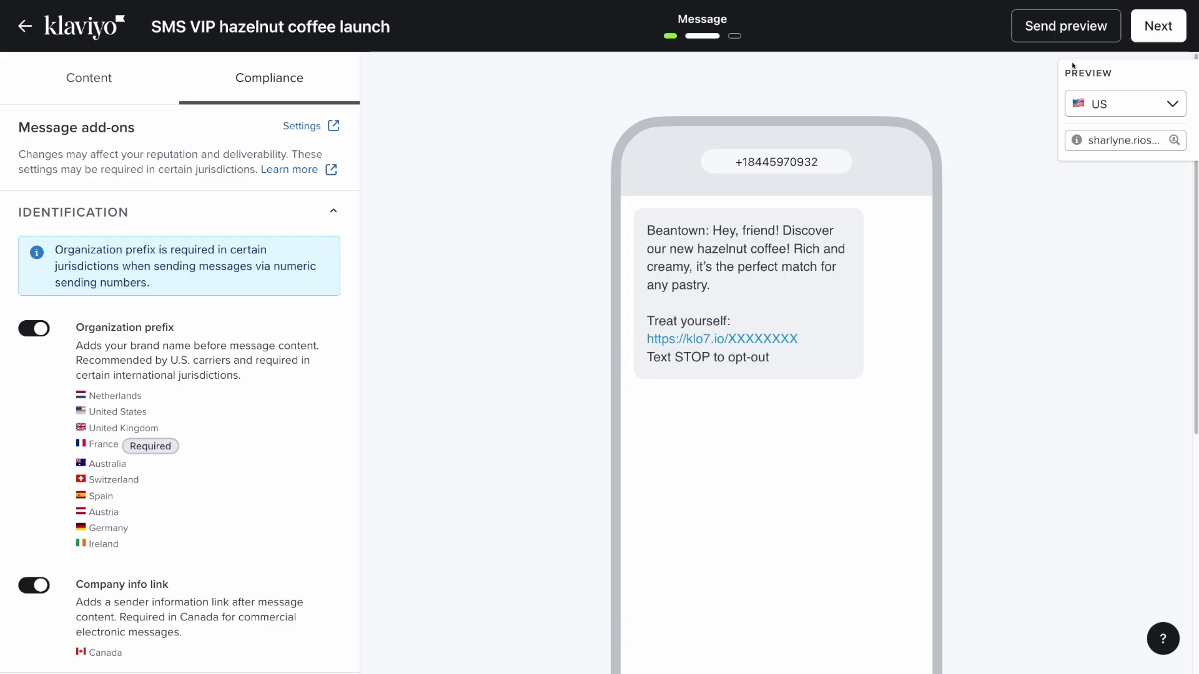
pyautogui.click(1153, 40)
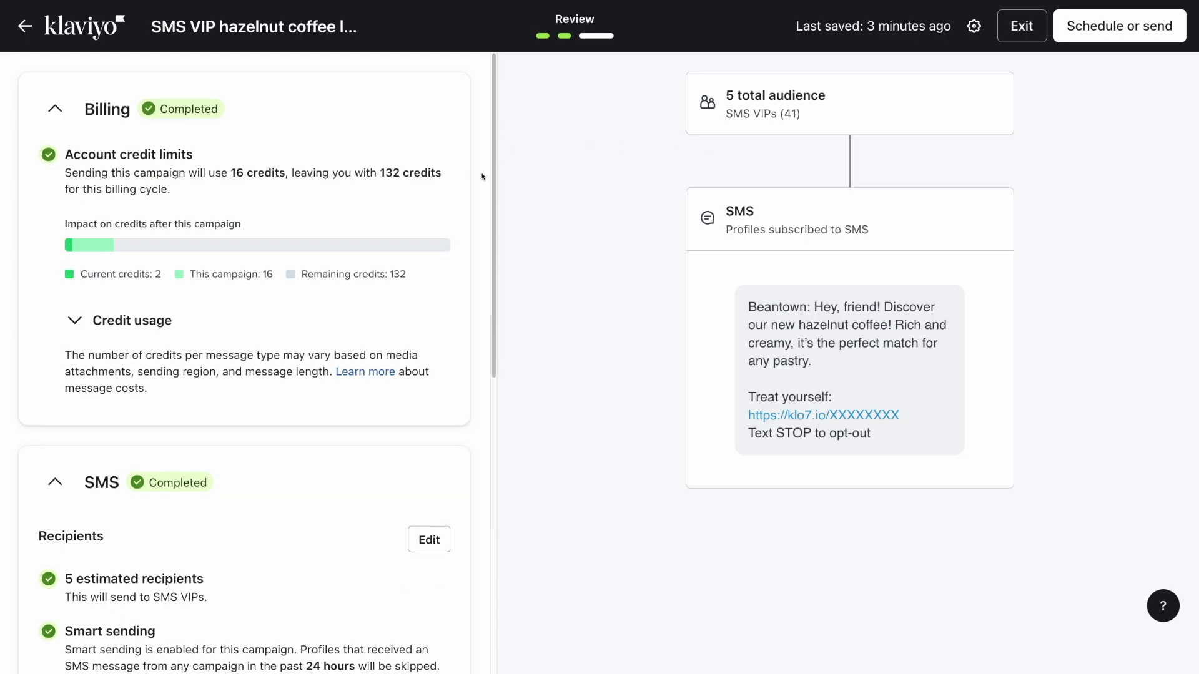
# Scroll the Billing and SMS summaries (16 credits, 5 SMS VIP recipients) and open Schedule or send
pyautogui.scroll(-3, 482, 177)
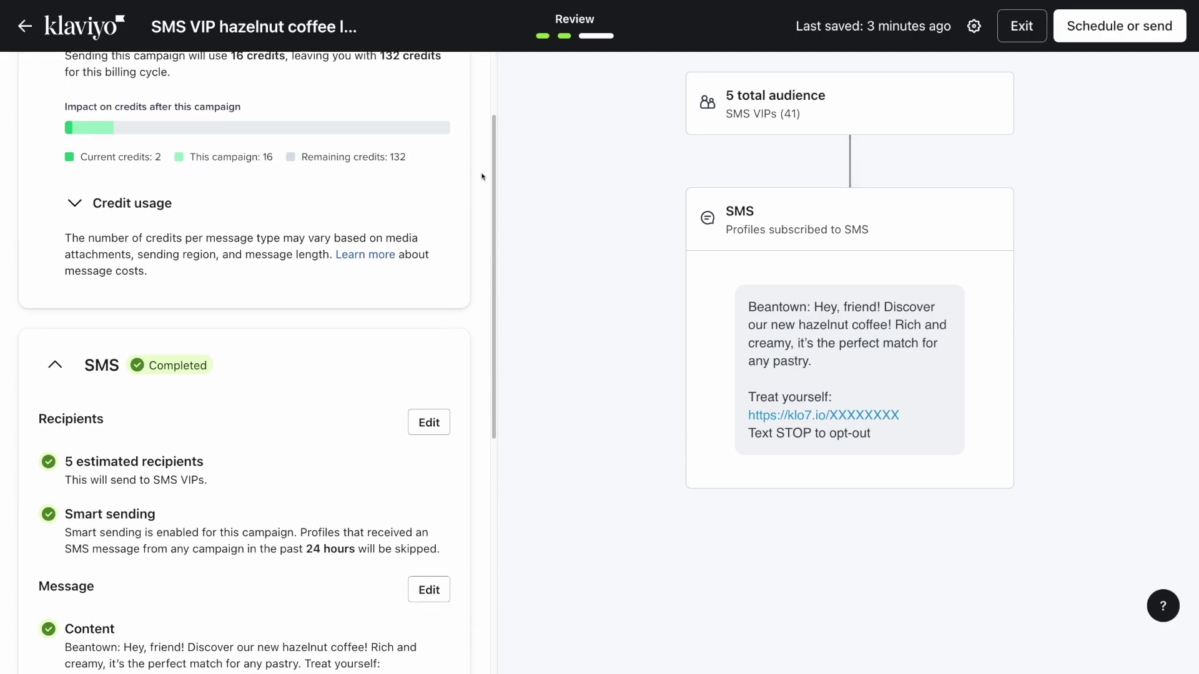
pyautogui.scroll(-2, 482, 177)
pyautogui.scroll(-2, 482, 176)
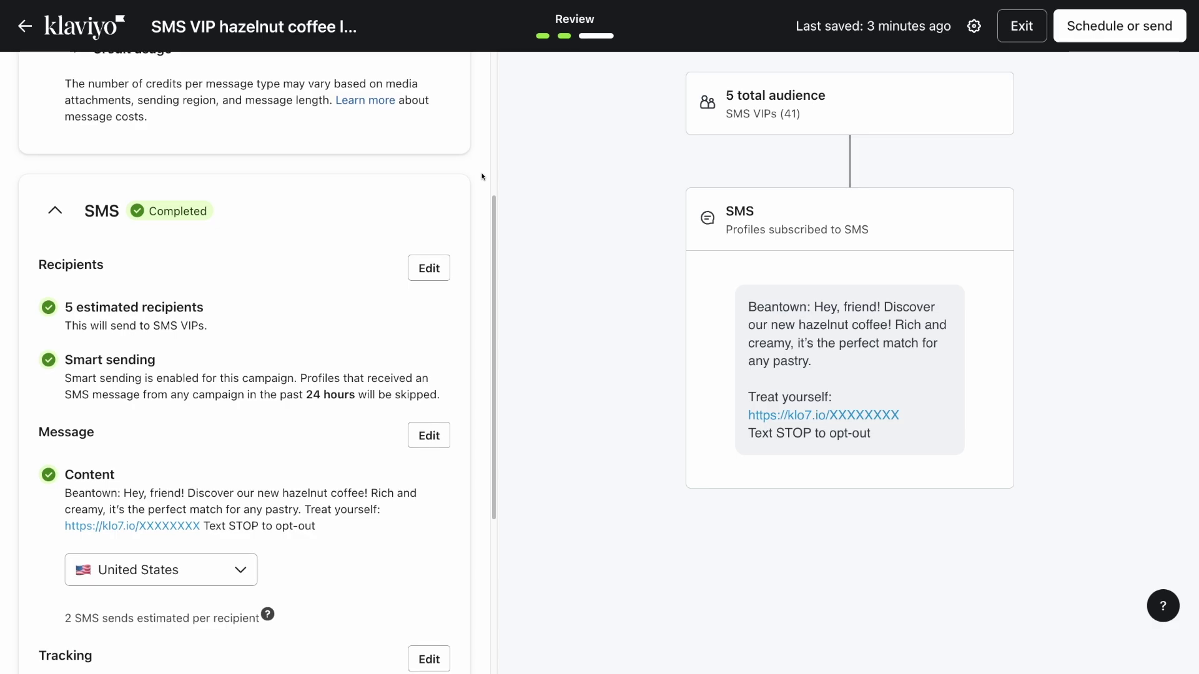
pyautogui.scroll(-3, 482, 177)
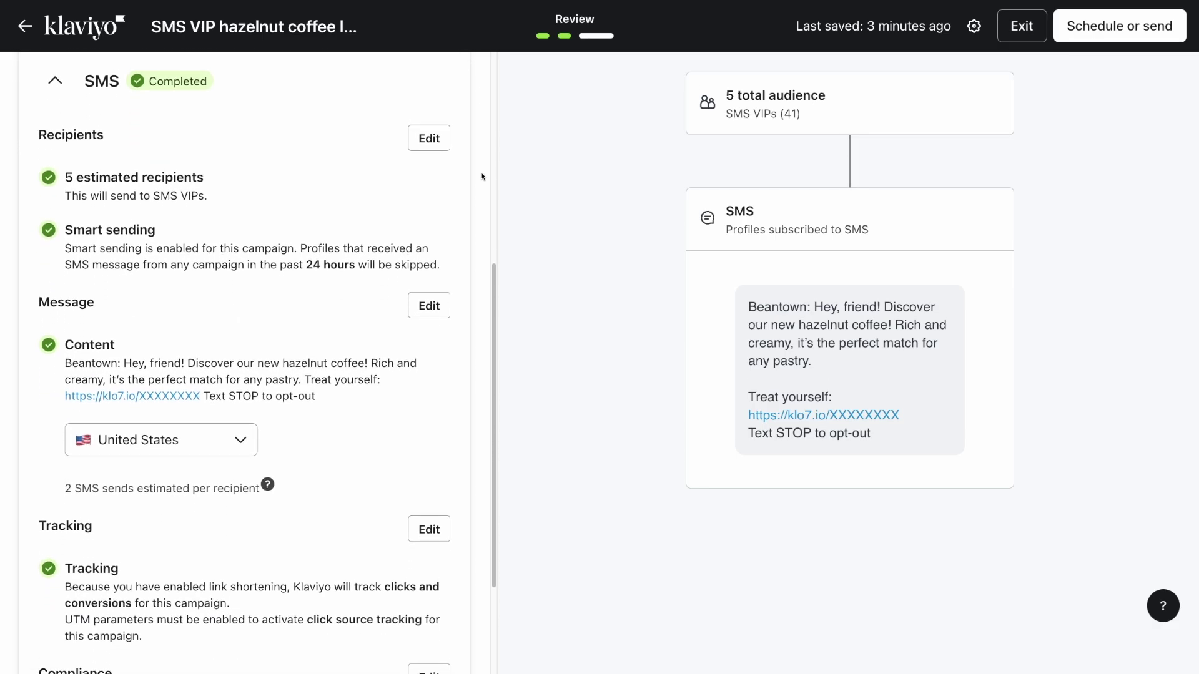
pyautogui.scroll(-3, 482, 177)
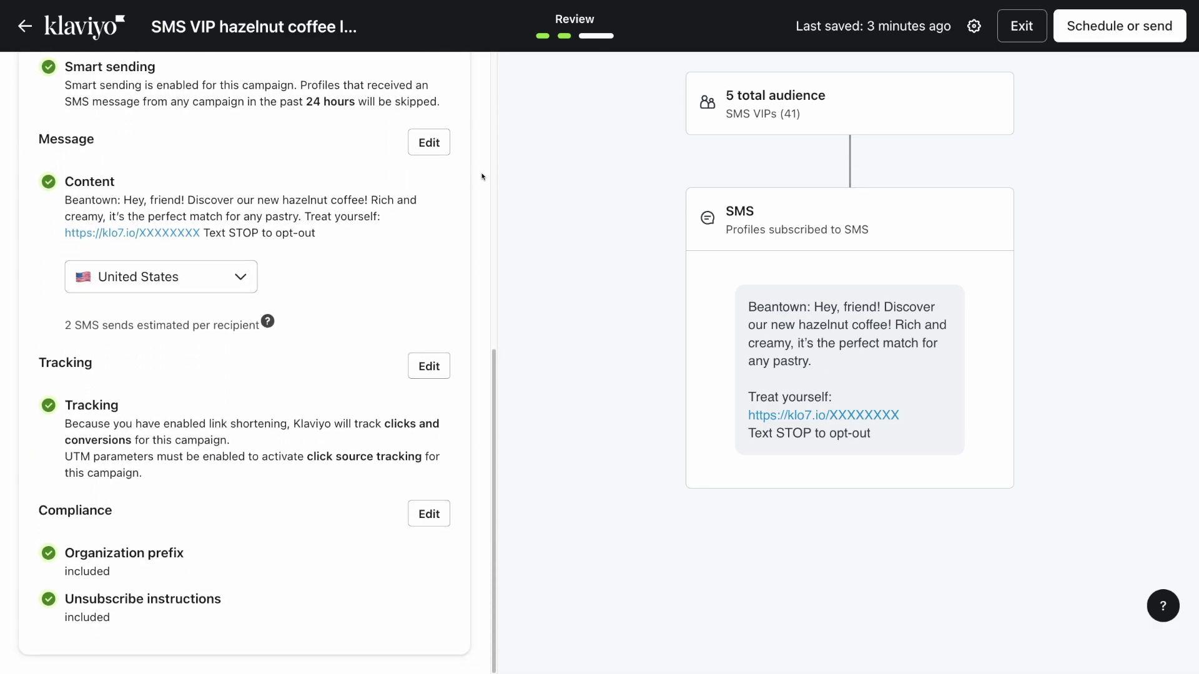
pyautogui.scroll(2, 482, 177)
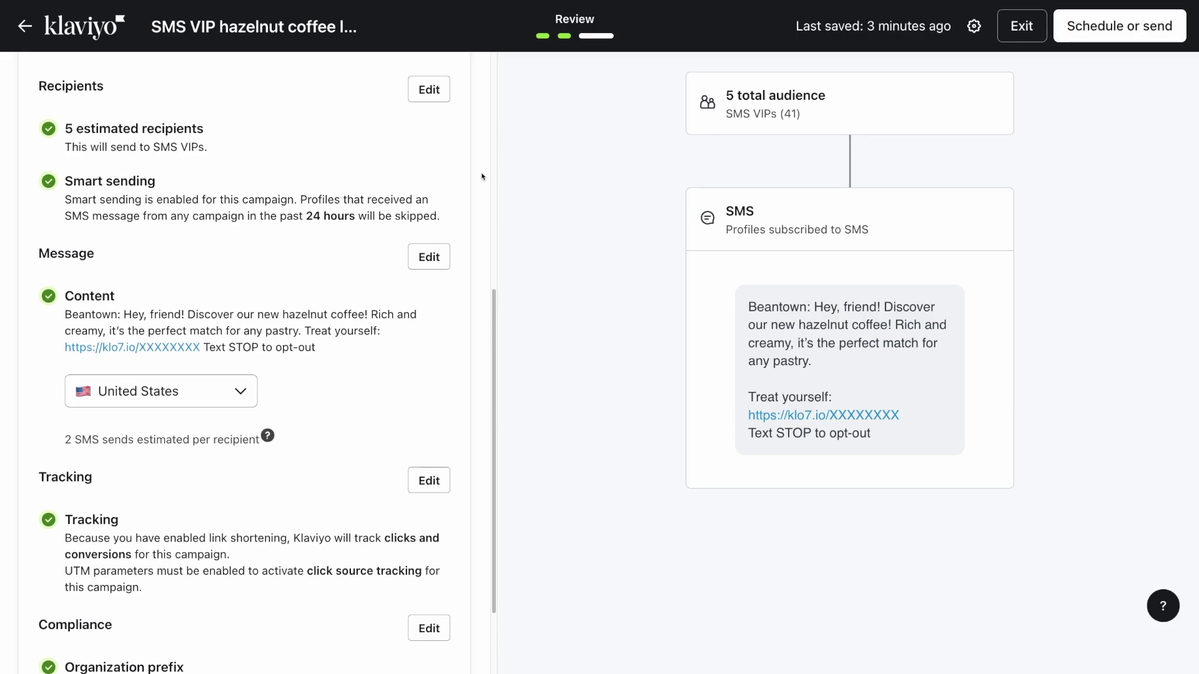
pyautogui.scroll(1, 482, 176)
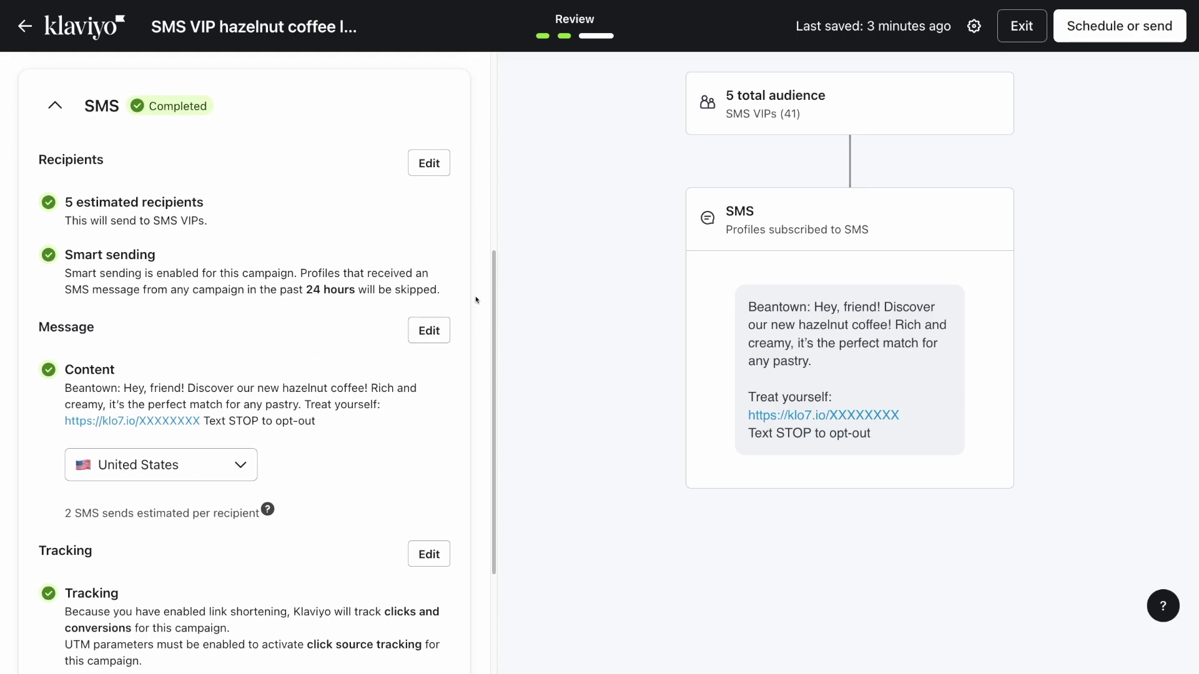
pyautogui.scroll(1, 476, 296)
pyautogui.scroll(5, 476, 296)
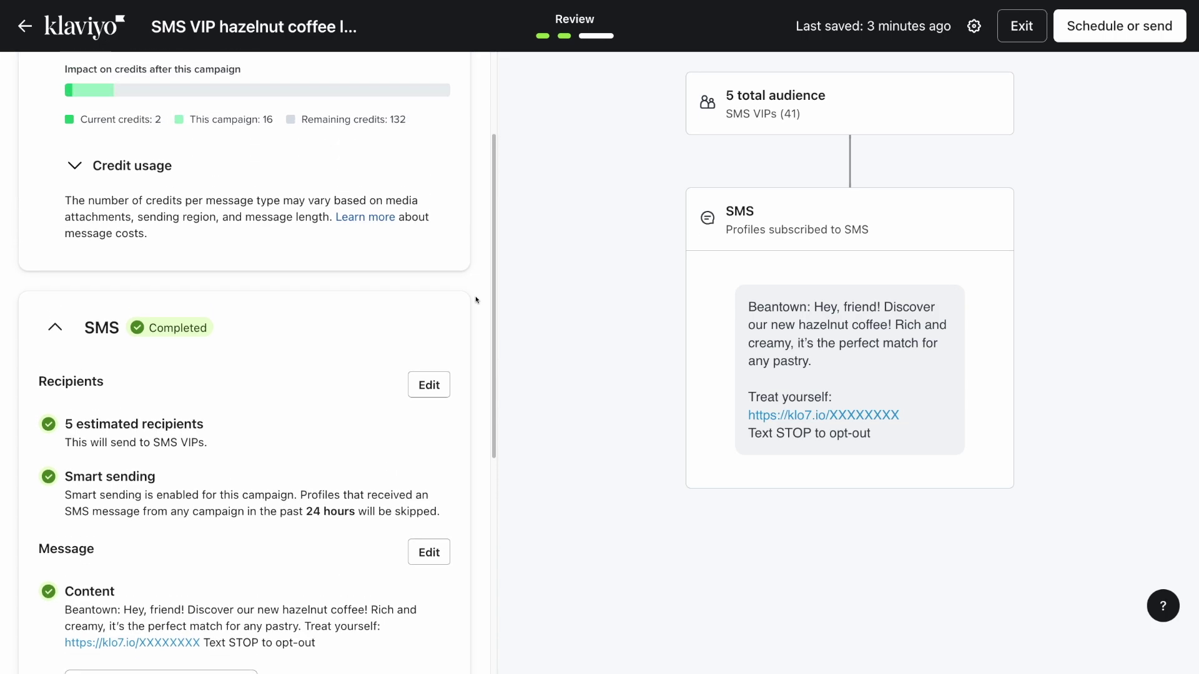
pyautogui.scroll(1, 477, 300)
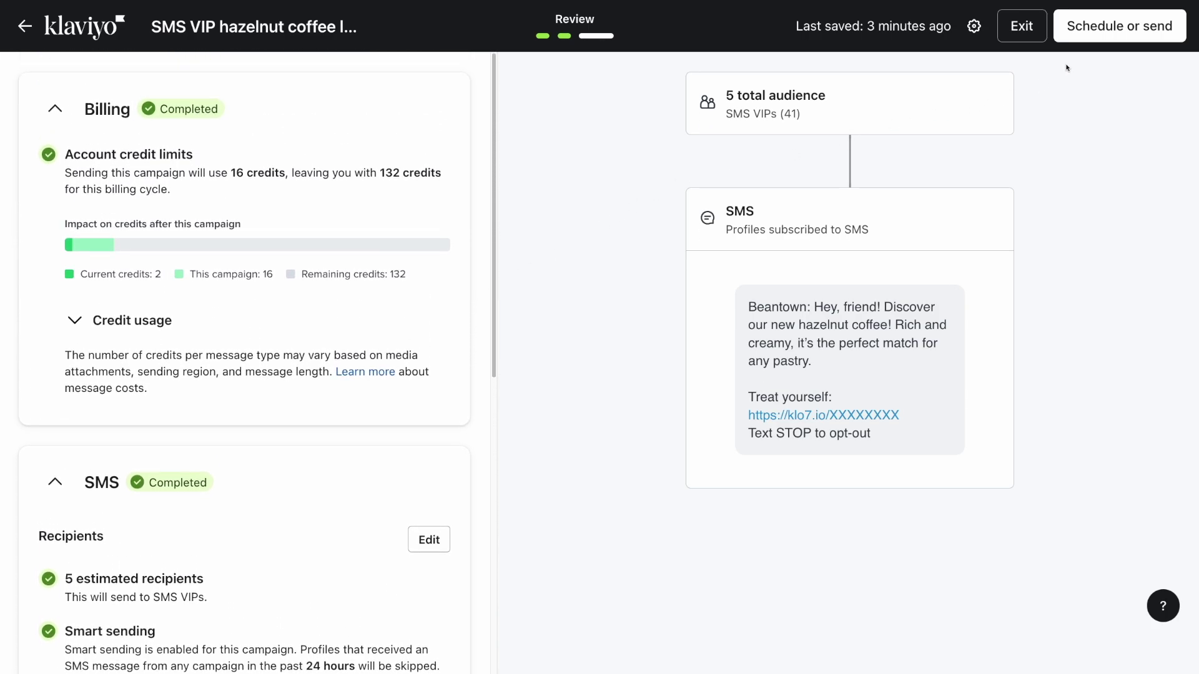
pyautogui.click(1074, 42)
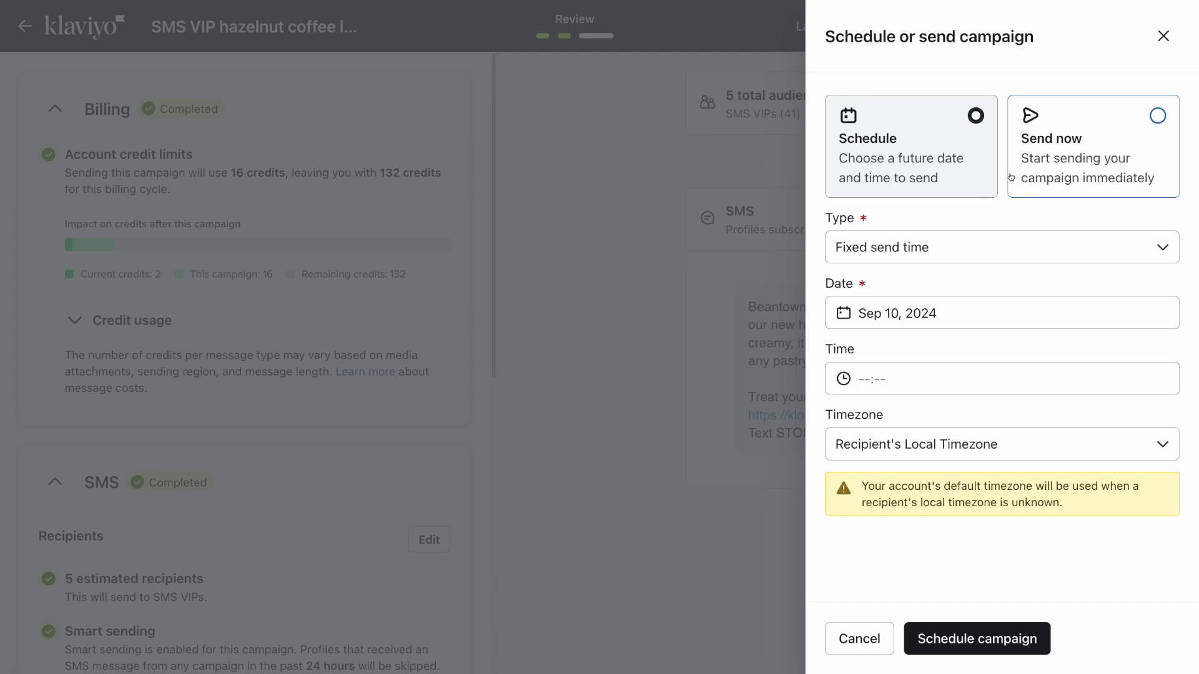
# Set the send to Sep 13, 2024 at 10:00 AM, keeping the recipient's local timezone
pyautogui.click(1020, 320)
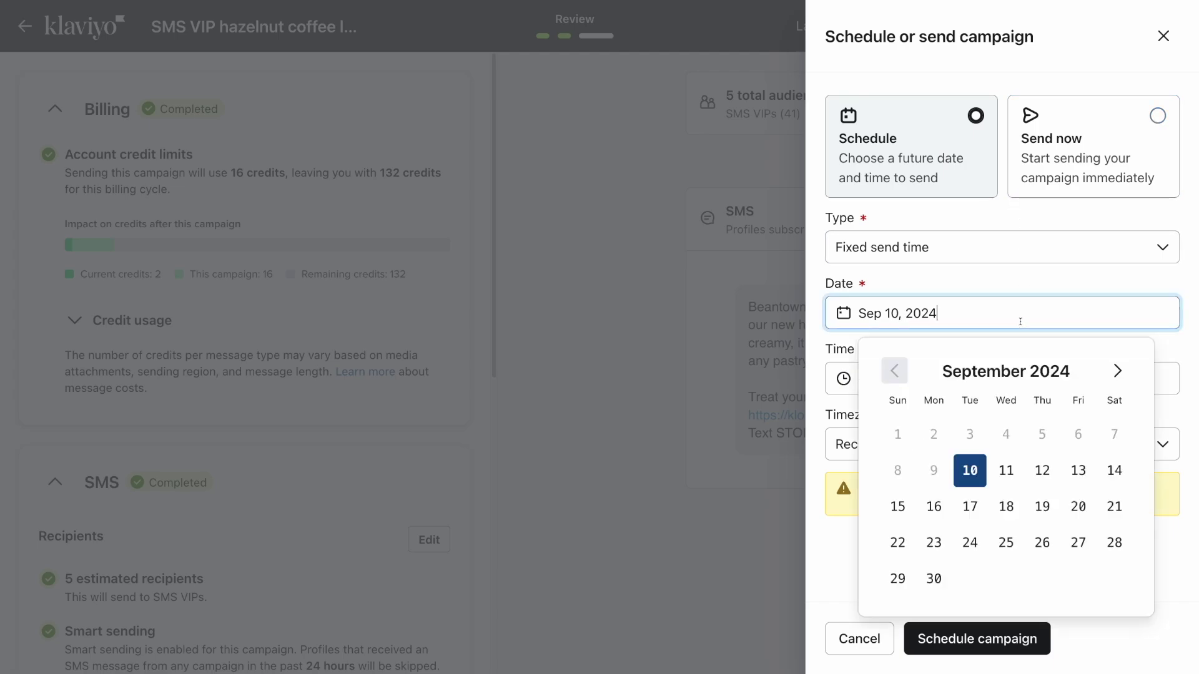
pyautogui.click(1079, 471)
pyautogui.click(974, 386)
pyautogui.write('10')
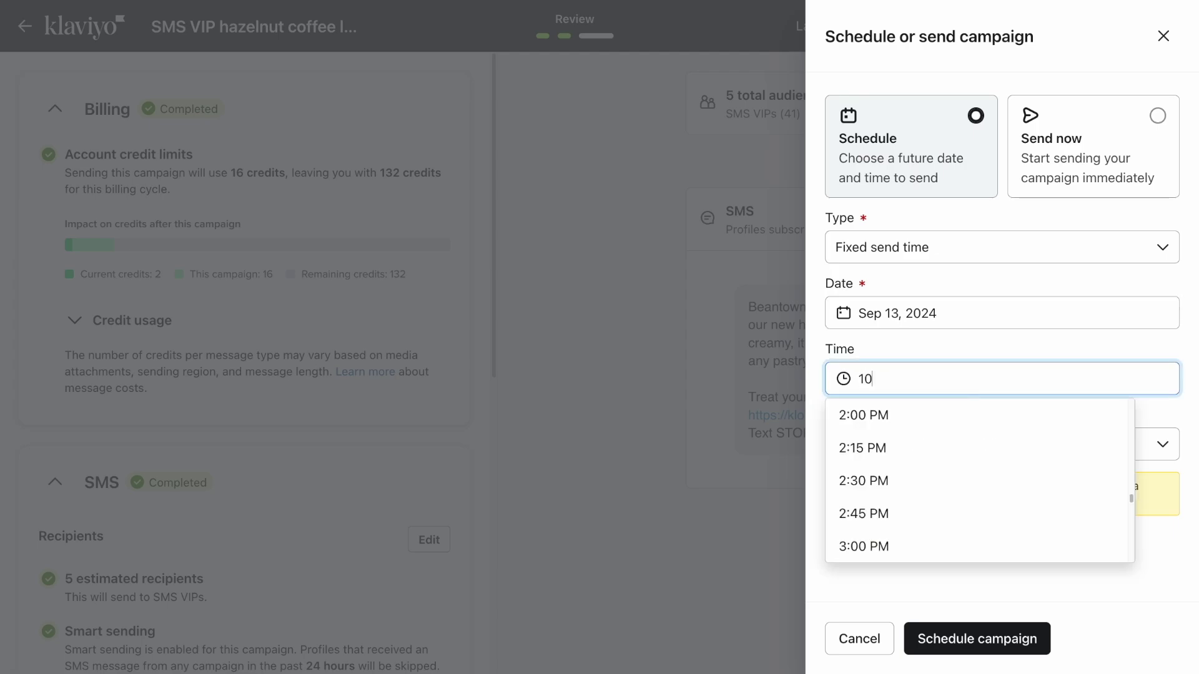
pyautogui.write(':00 AM')
pyautogui.press('Return')
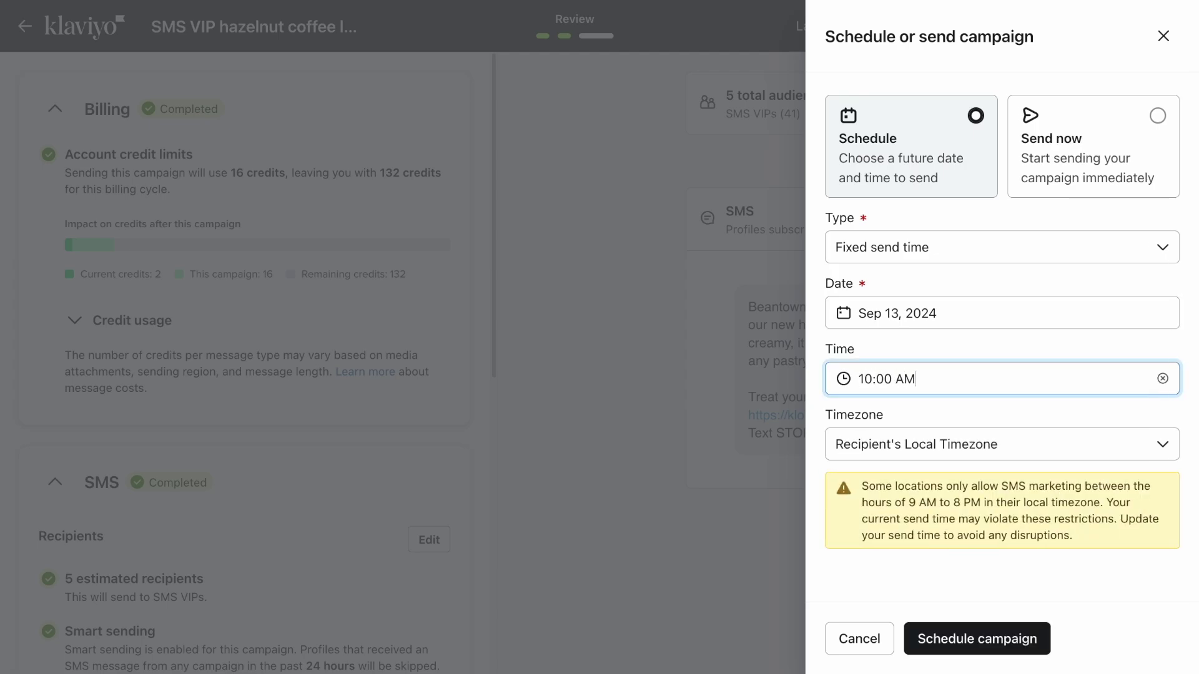
pyautogui.click(991, 460)
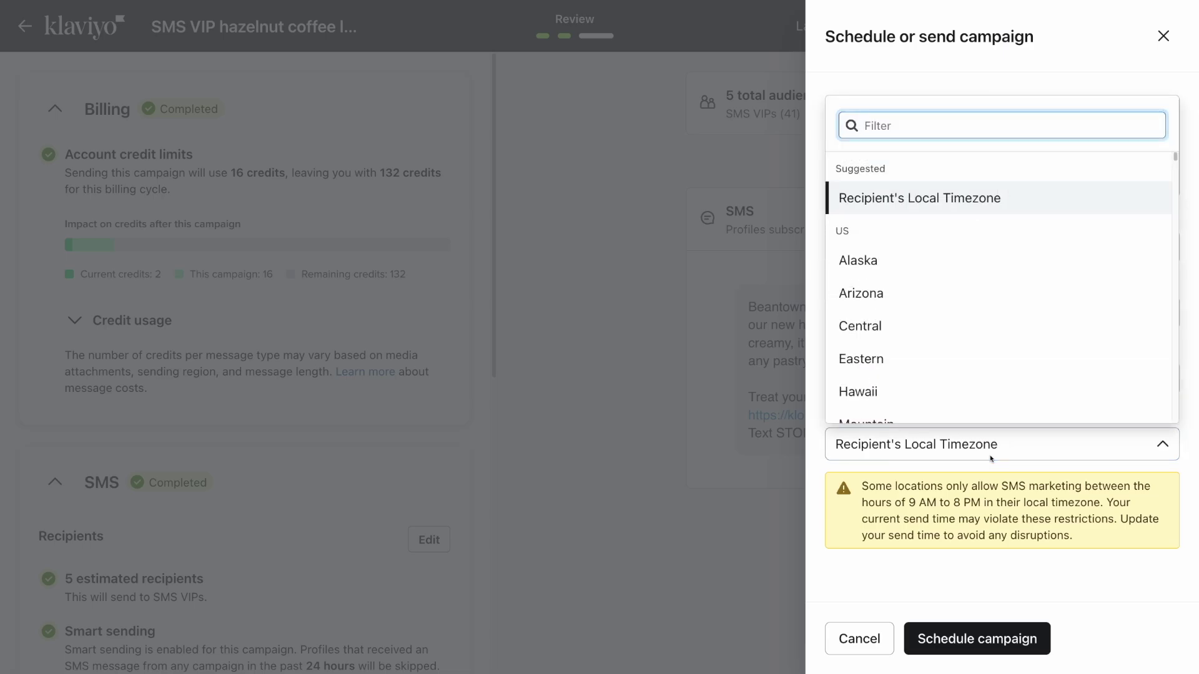
pyautogui.click(991, 459)
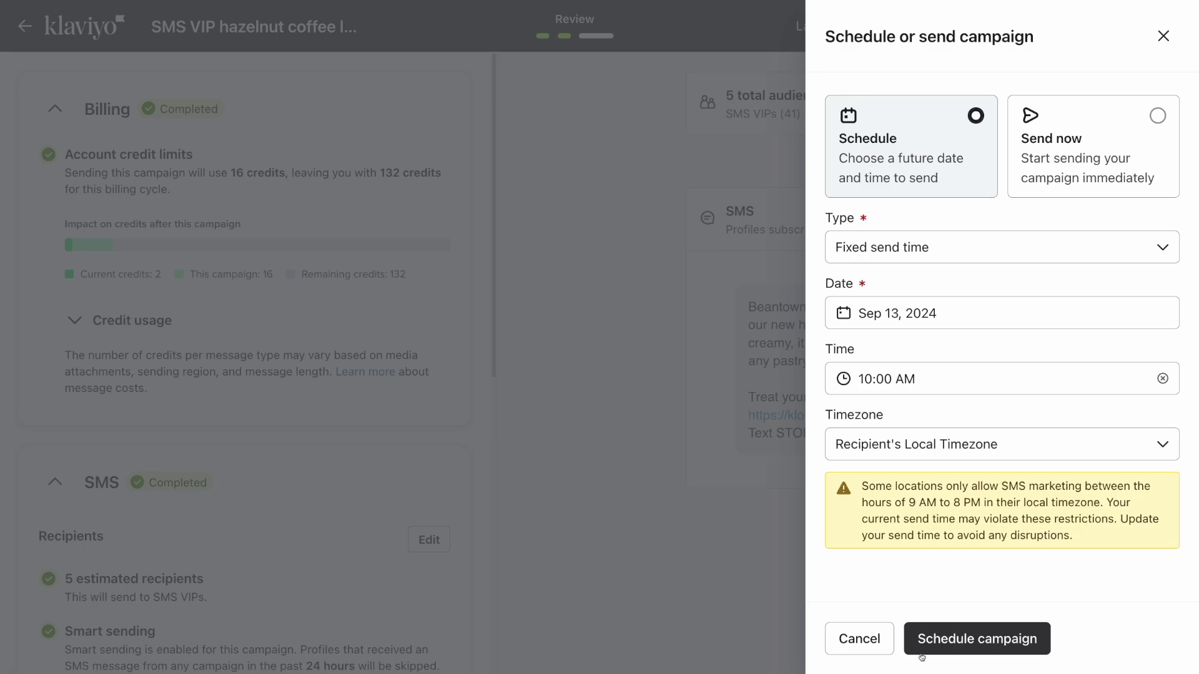
# Choose Send now so the campaign goes out immediately instead of on a schedule
pyautogui.click(1035, 192)
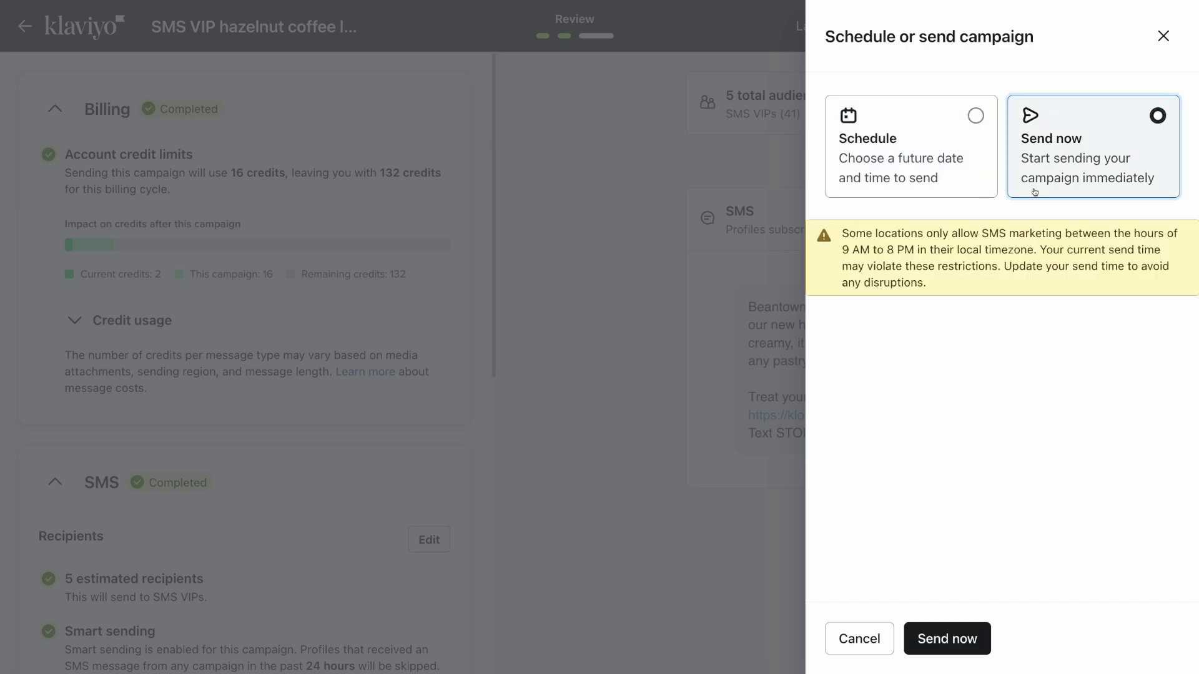